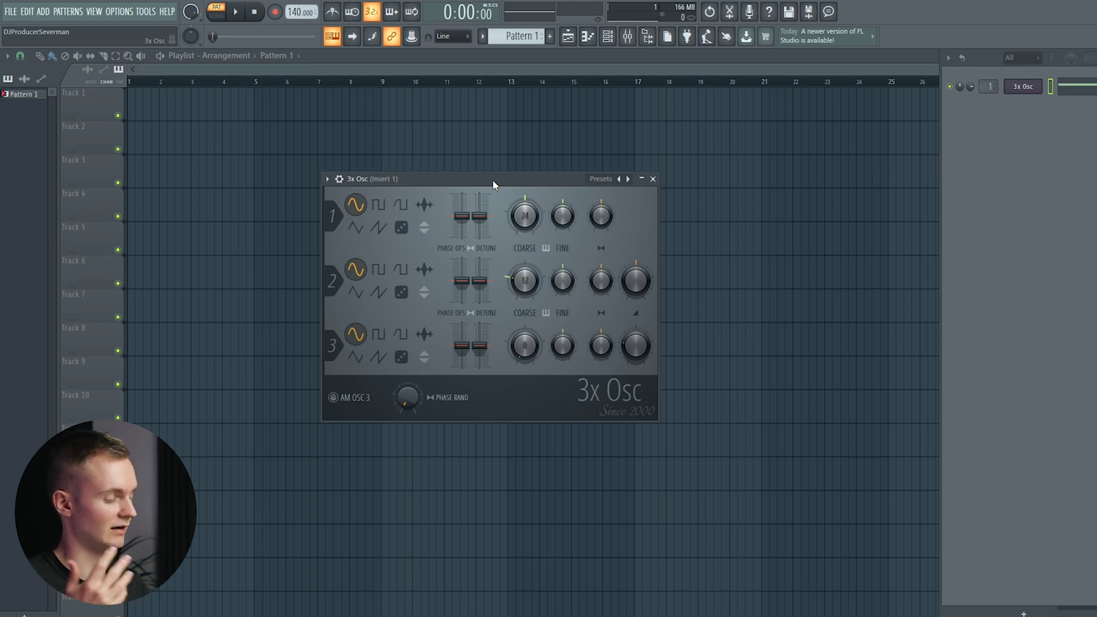
# Step: Bring up the 3x Osc settings and reset oscillator 1's coarse pitch to 0
pyautogui.moveTo(492, 181); pyautogui.dragTo(499, 174)
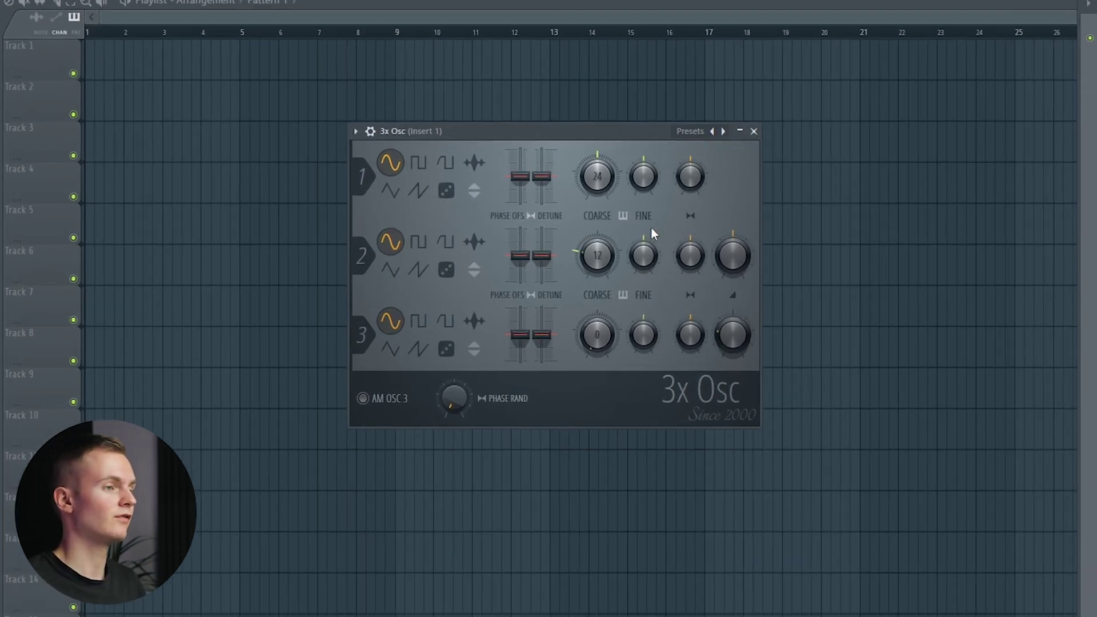
pyautogui.scroll(-3, 789, 328)
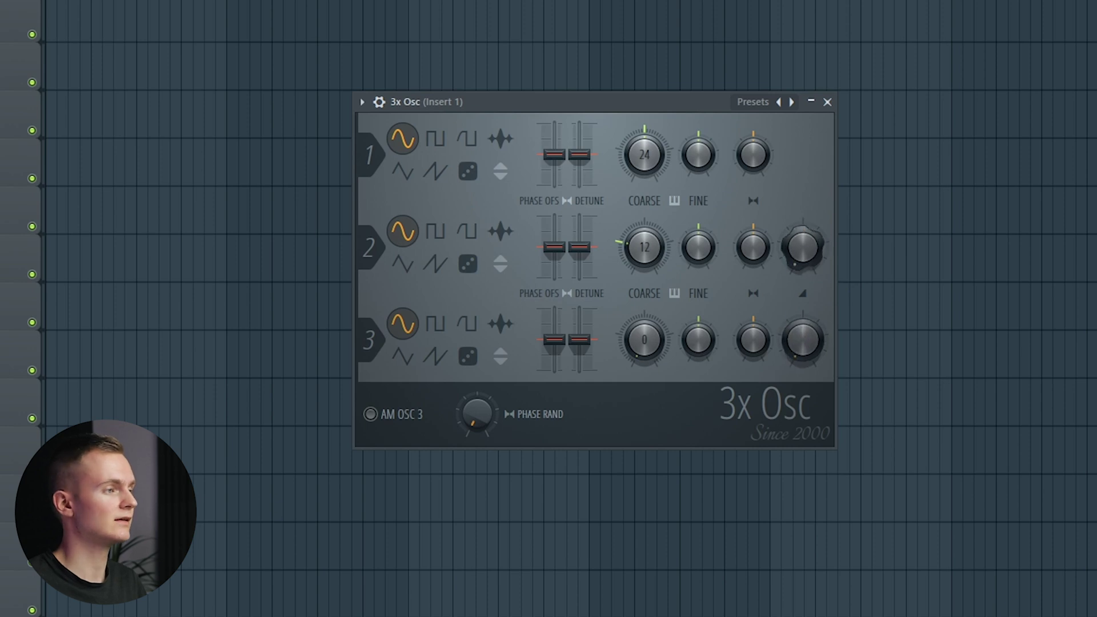
pyautogui.scroll(-5, 798, 248)
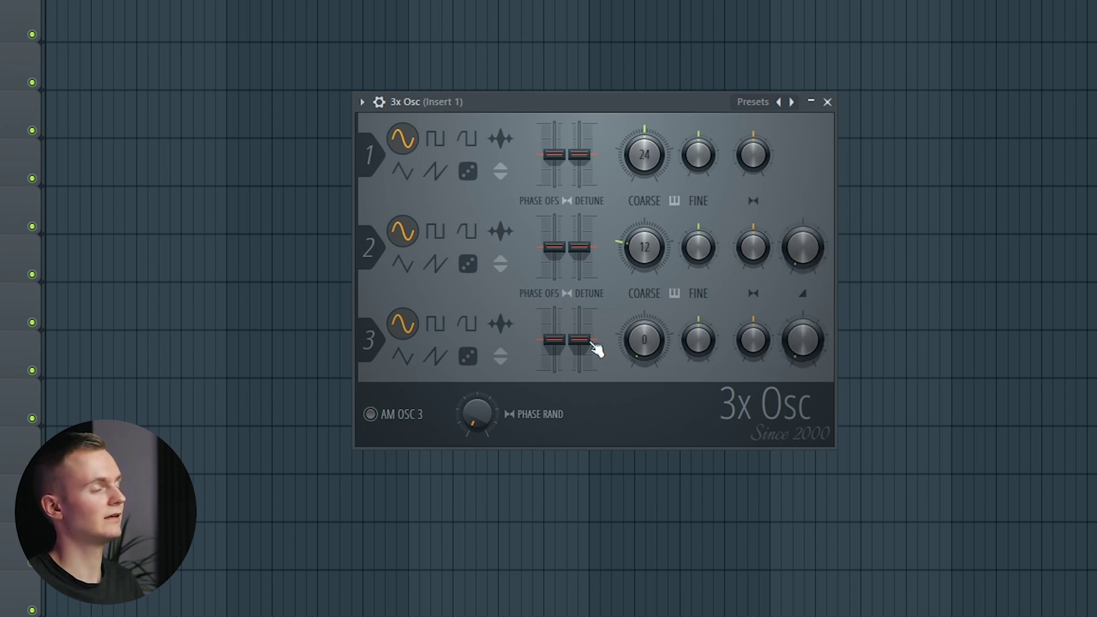
pyautogui.moveTo(629, 118)
pyautogui.mouseDown()
pyautogui.moveTo(620, 100)
pyautogui.moveTo(648, 108)
pyautogui.mouseUp()
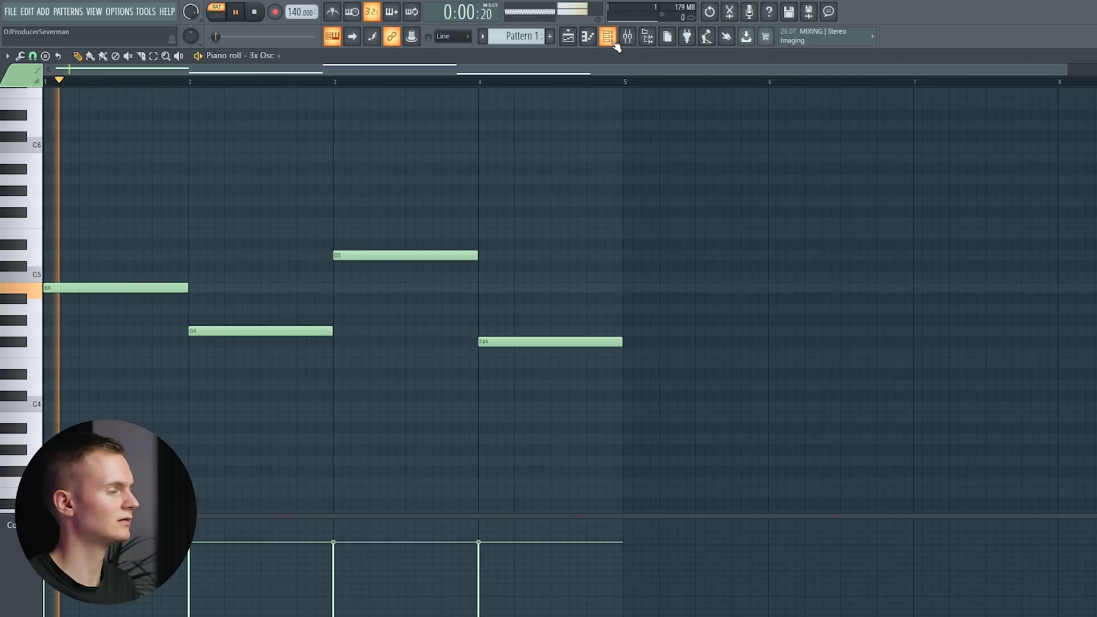
pyautogui.click(609, 37)
pyautogui.click(1023, 87)
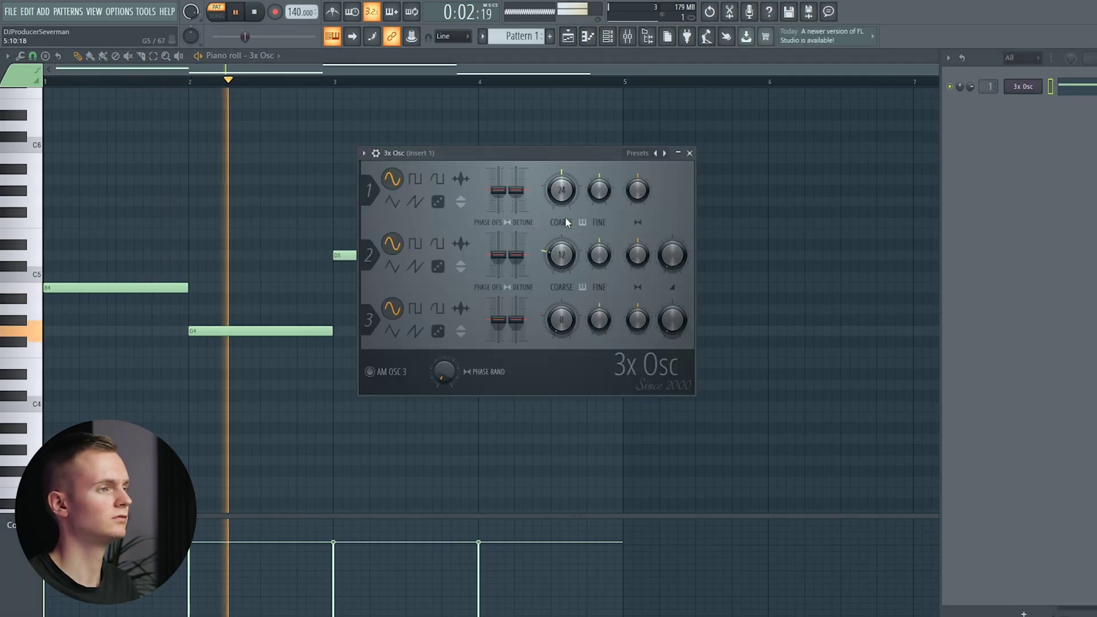
pyautogui.moveTo(568, 198); pyautogui.dragTo(562, 234)
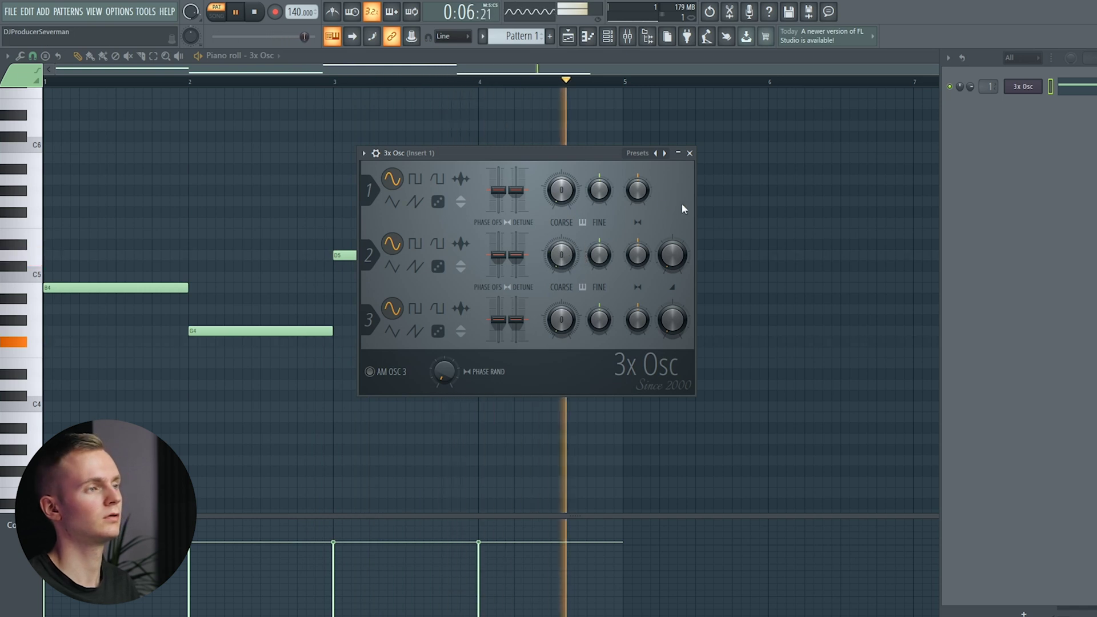
# Step: Stop playback and switch oscillator 1 to a saw wave
pyautogui.press('space')
pyautogui.moveTo(583, 158); pyautogui.dragTo(757, 155)
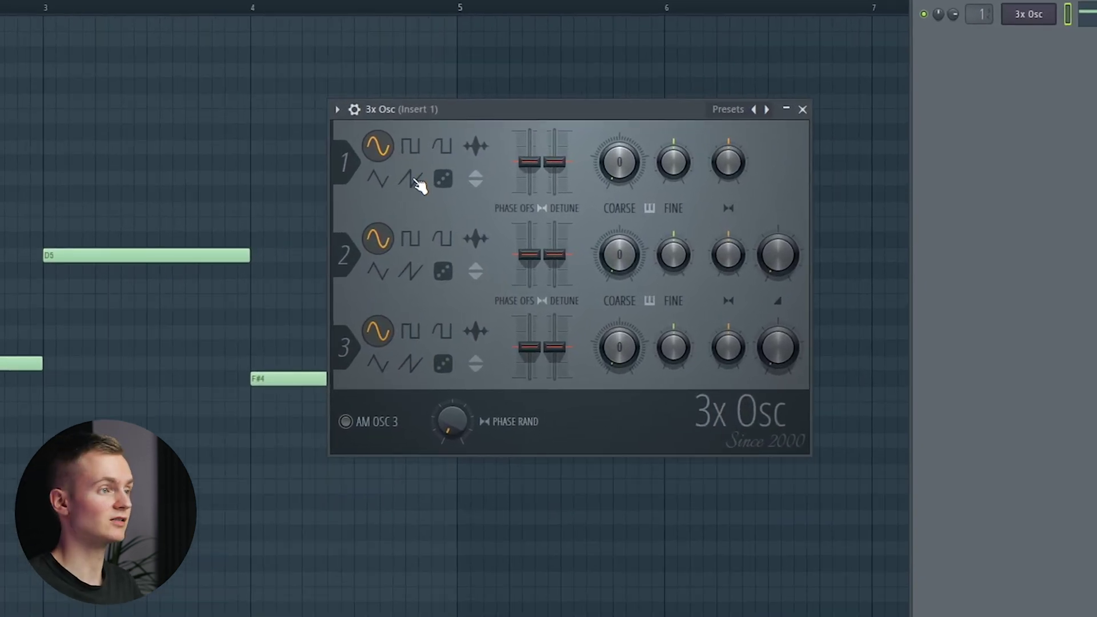
pyautogui.click(410, 179)
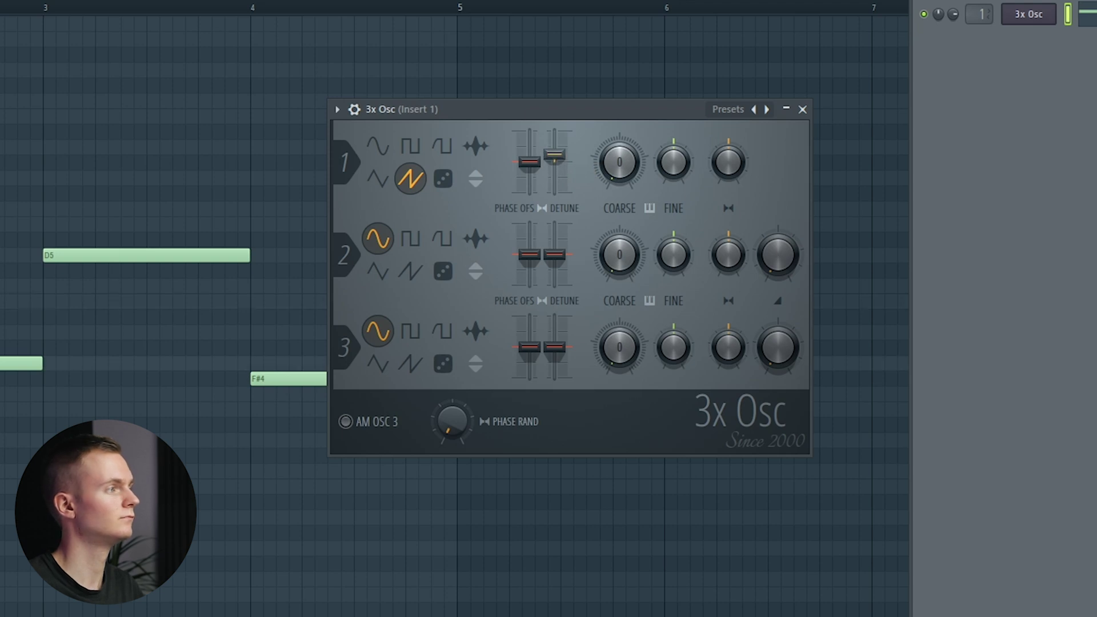
# Step: Play the four-note melody to hear the detuned oscillator 1
pyautogui.press('space')
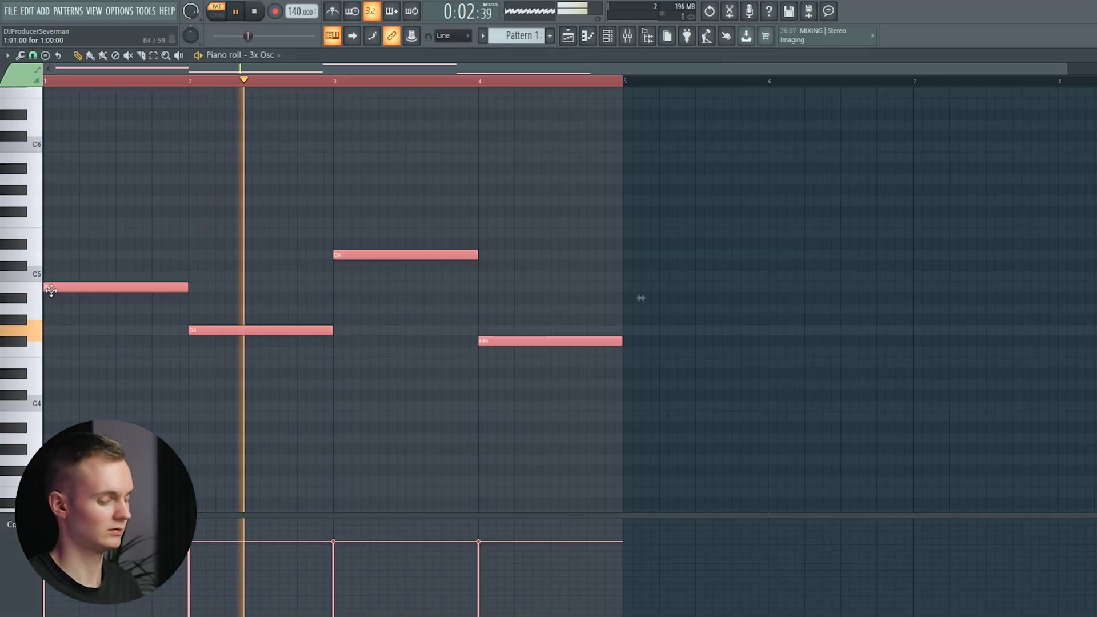
# Step: Deselect the four notes, delete the accidentally added note and stop playback
pyautogui.scroll(3, 59, 291)
pyautogui.scroll(-2, 240, 252)
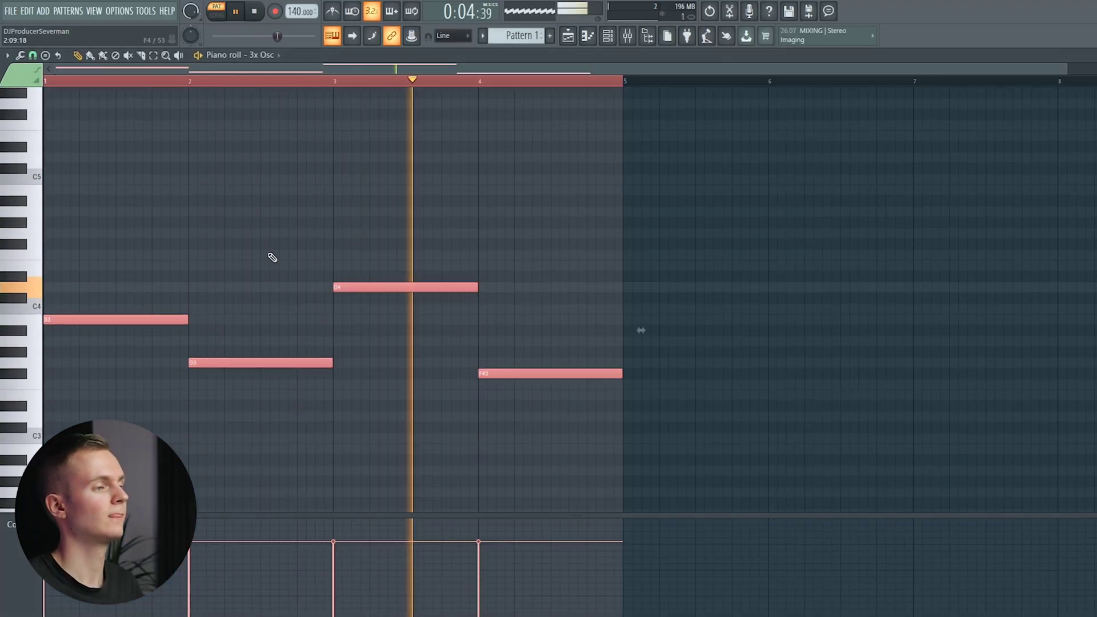
pyautogui.click(240, 245)
pyautogui.rightClick(229, 245)
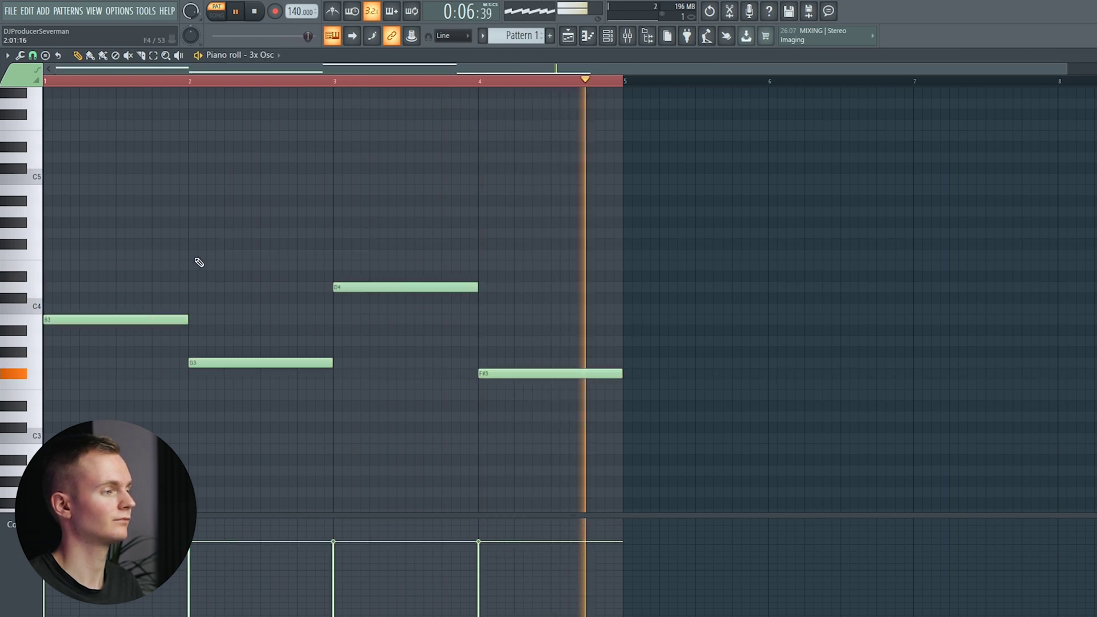
pyautogui.press('space')
# Step: Make oscillator 2 a saw wave detuned to -11 cents
pyautogui.click(588, 35)
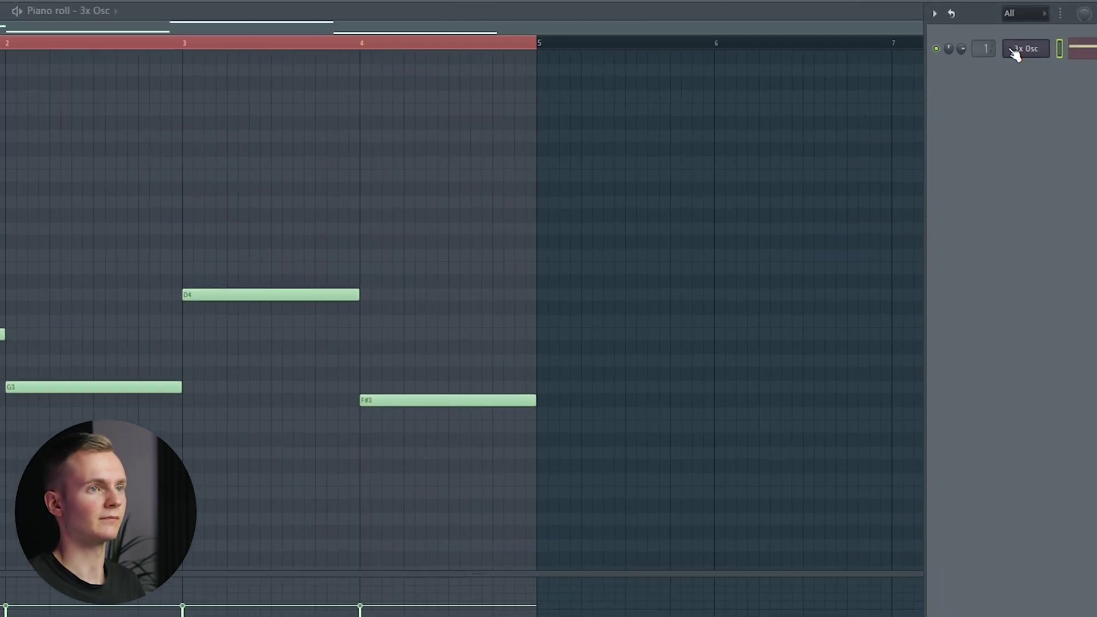
pyautogui.click(1024, 84)
pyautogui.click(410, 271)
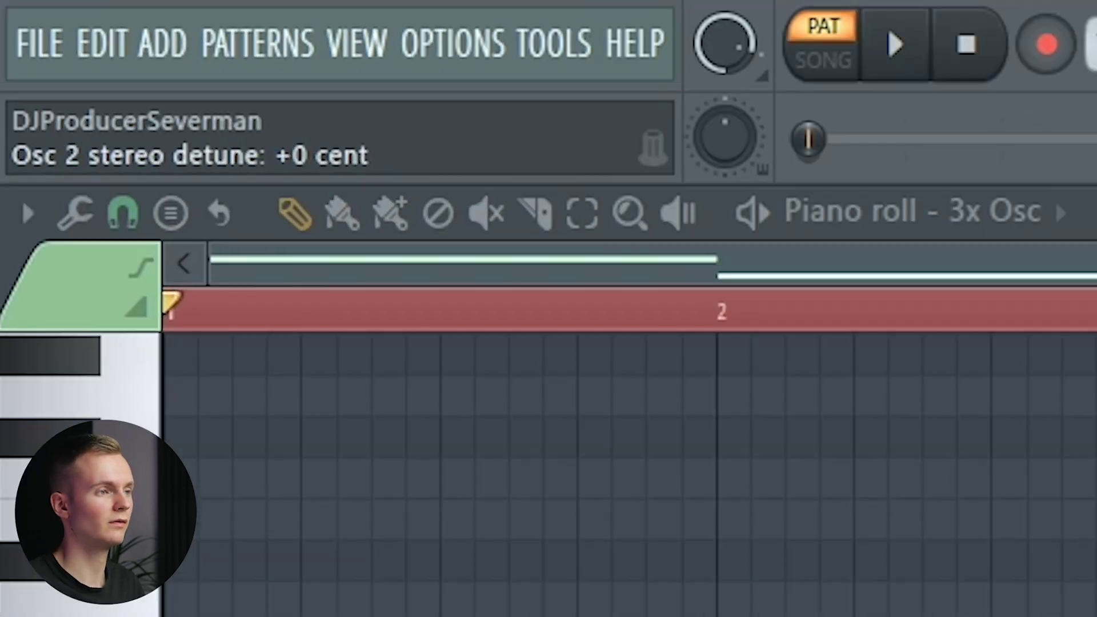
pyautogui.moveTo(554, 255); pyautogui.dragTo(554, 258)
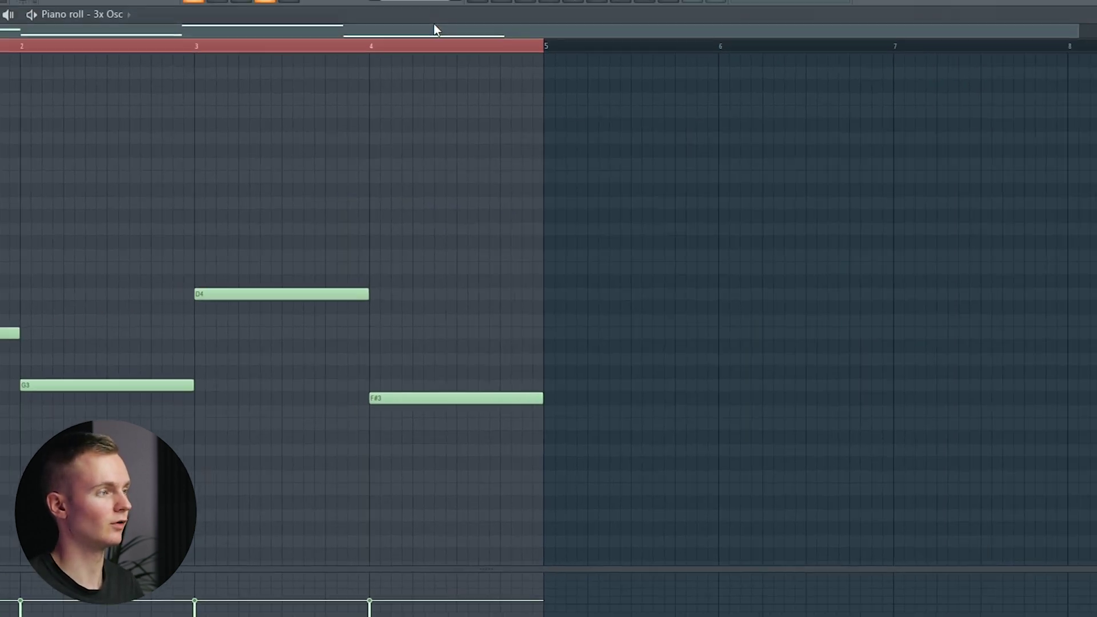
# Step: Drop the notes an octave and tune oscillator 1's coarse pitch down to -12
pyautogui.scroll(1, 354, 218)
pyautogui.hotkey('ctrl', 'Down')
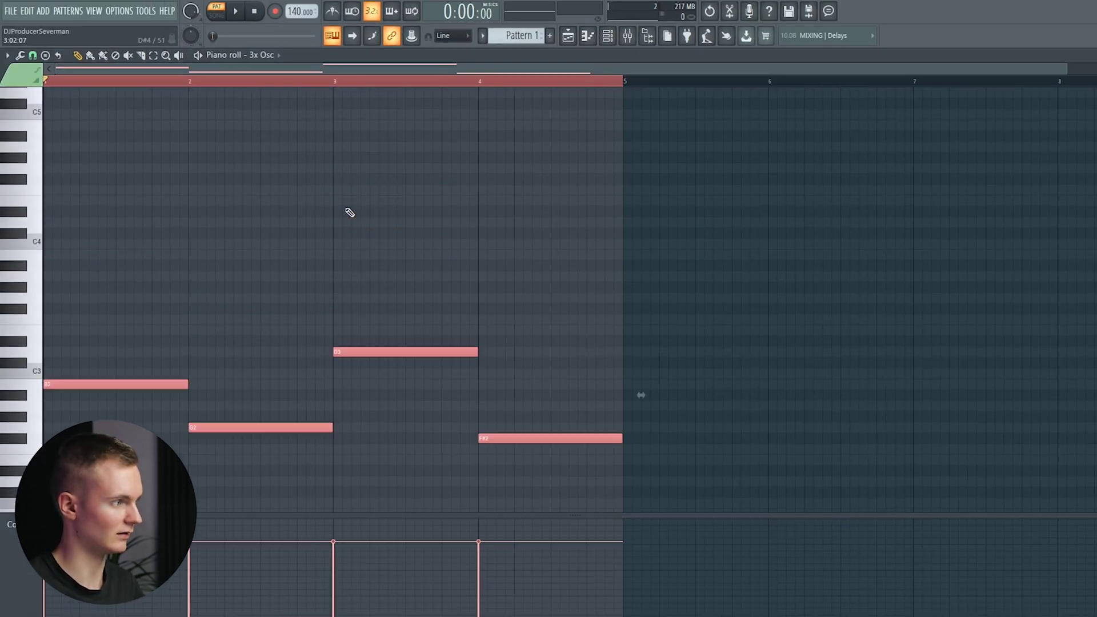
pyautogui.hotkey('ctrl', 'd')
pyautogui.click(607, 35)
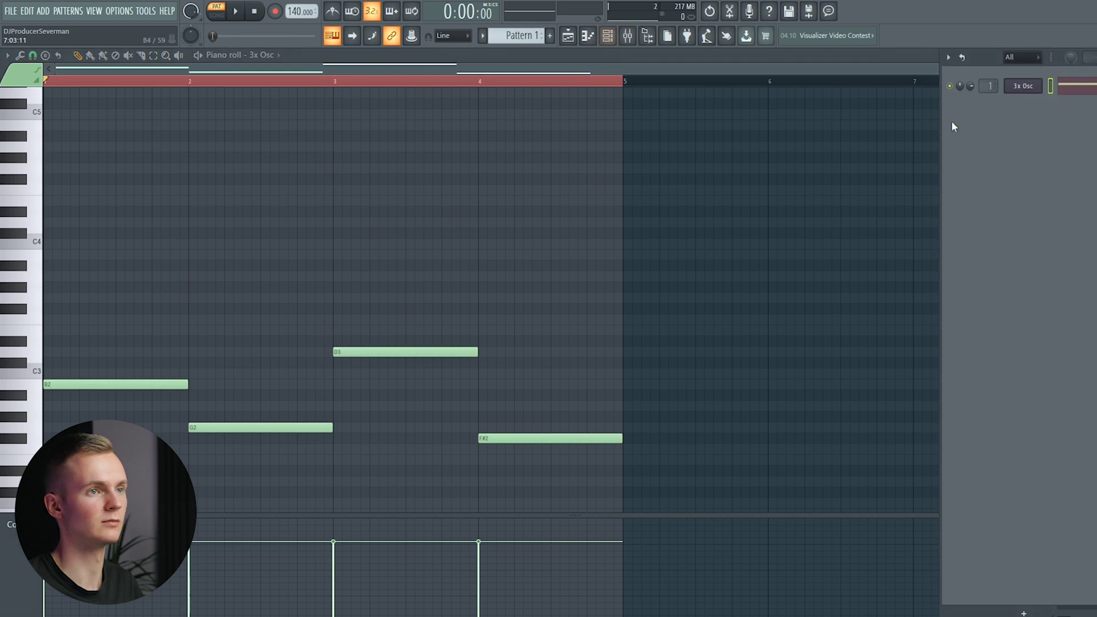
pyautogui.click(1023, 86)
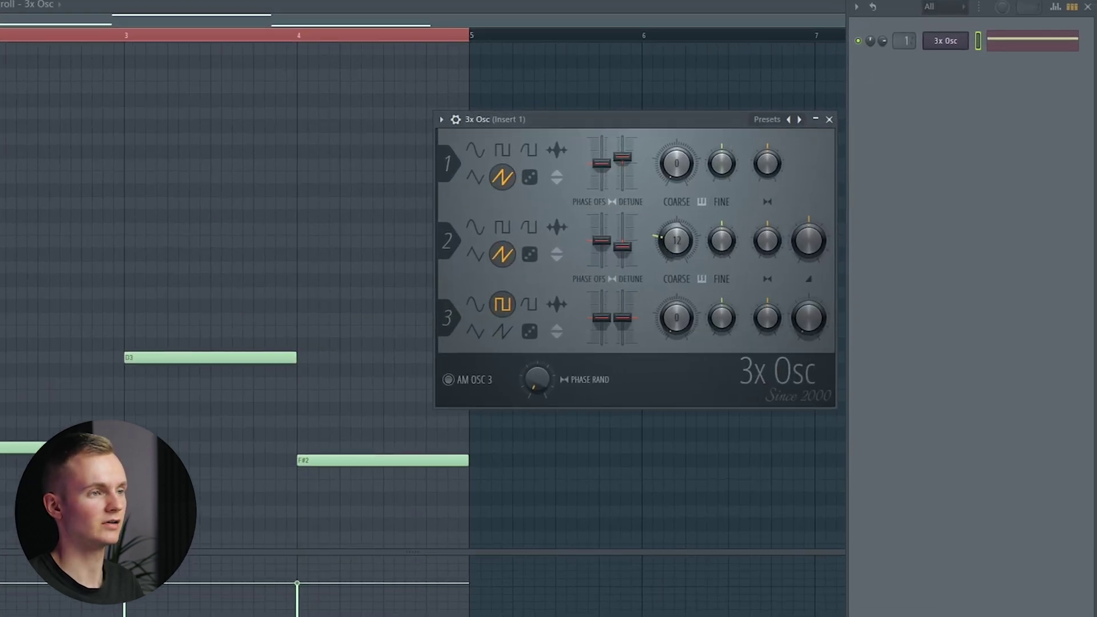
pyautogui.moveTo(677, 164); pyautogui.dragTo(676, 178)
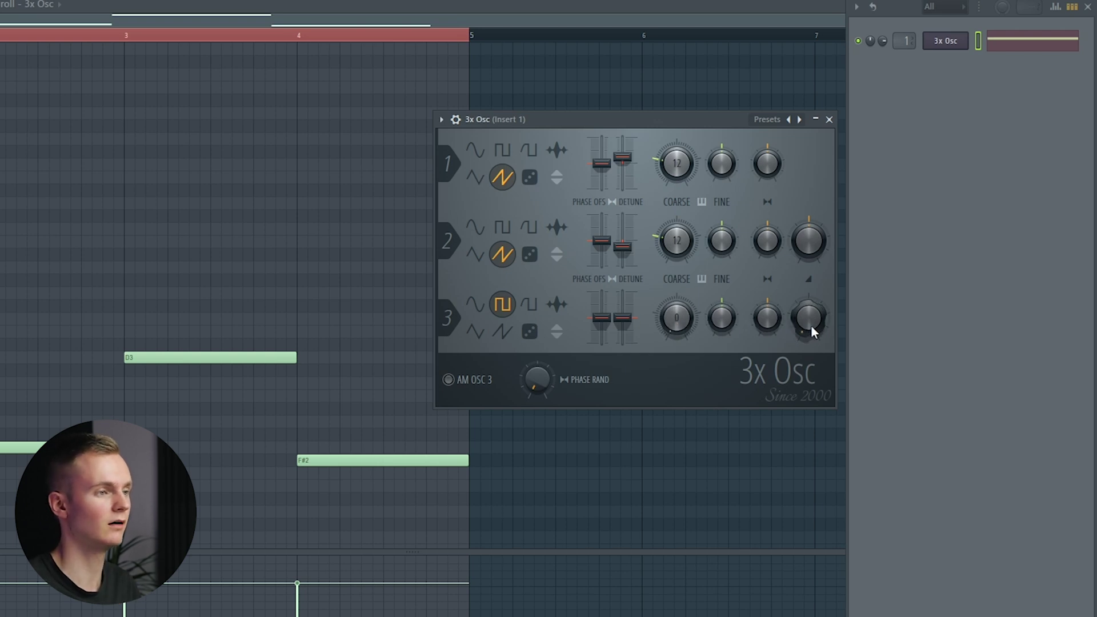
# Step: Raise and slightly detune oscillator 3, balancing its volume while playing the bass
pyautogui.moveTo(810, 326); pyautogui.dragTo(811, 303)
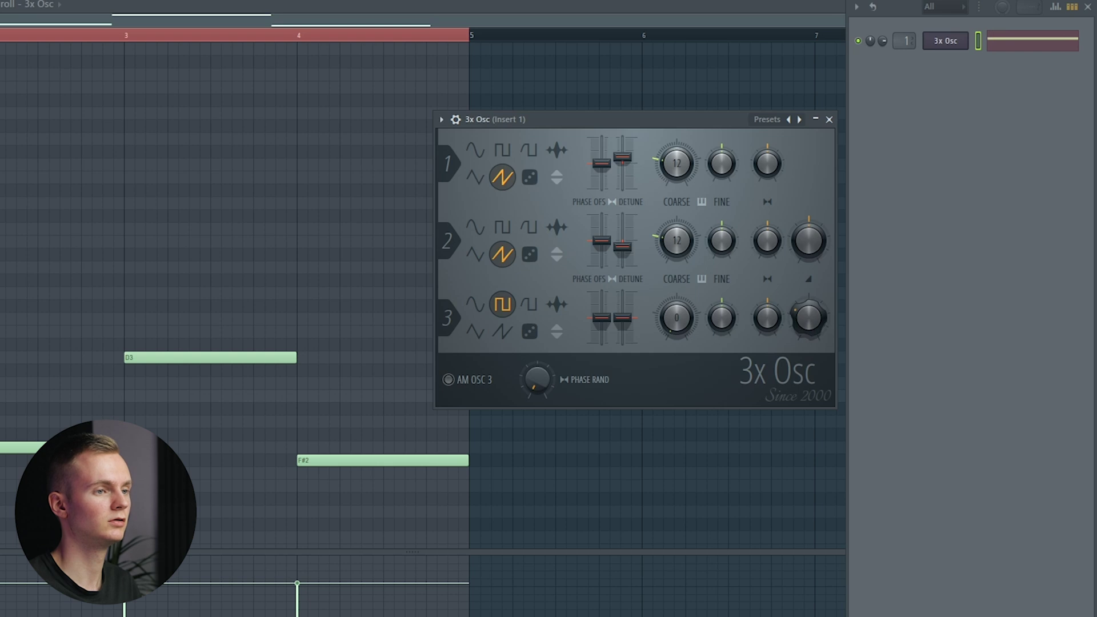
pyautogui.press('space')
pyautogui.moveTo(622, 318); pyautogui.dragTo(622, 314)
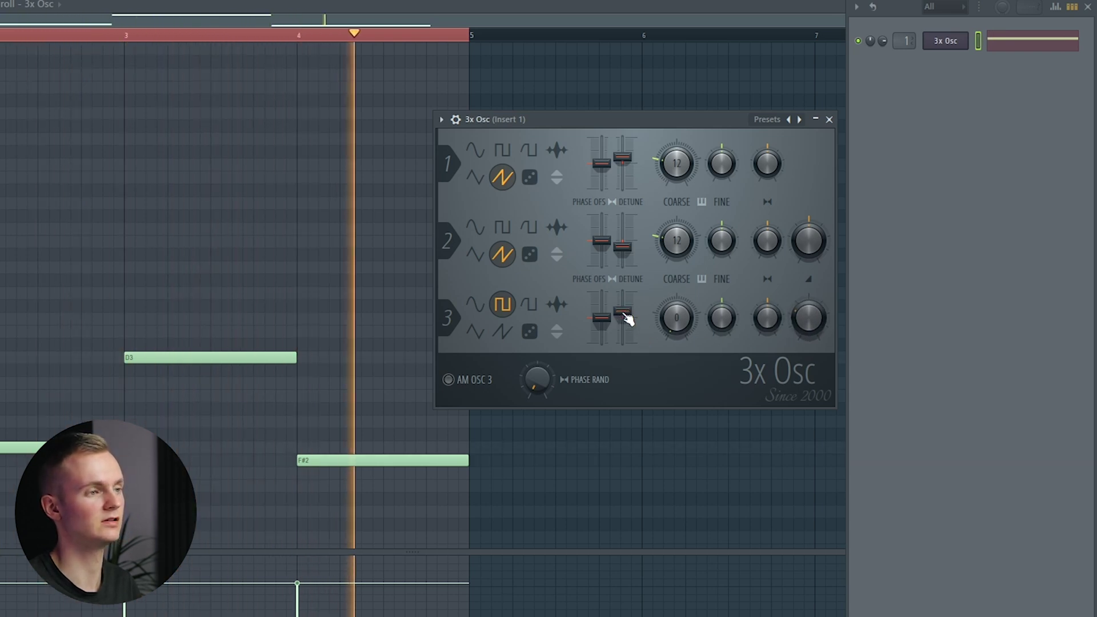
pyautogui.moveTo(809, 317); pyautogui.dragTo(809, 313)
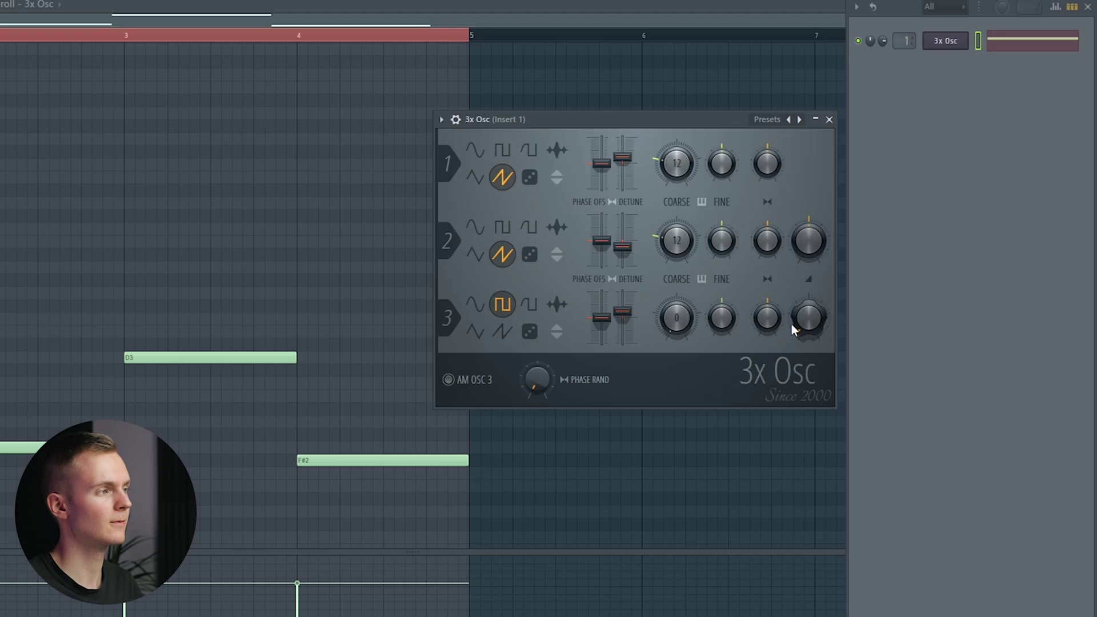
pyautogui.moveTo(800, 321); pyautogui.dragTo(801, 329)
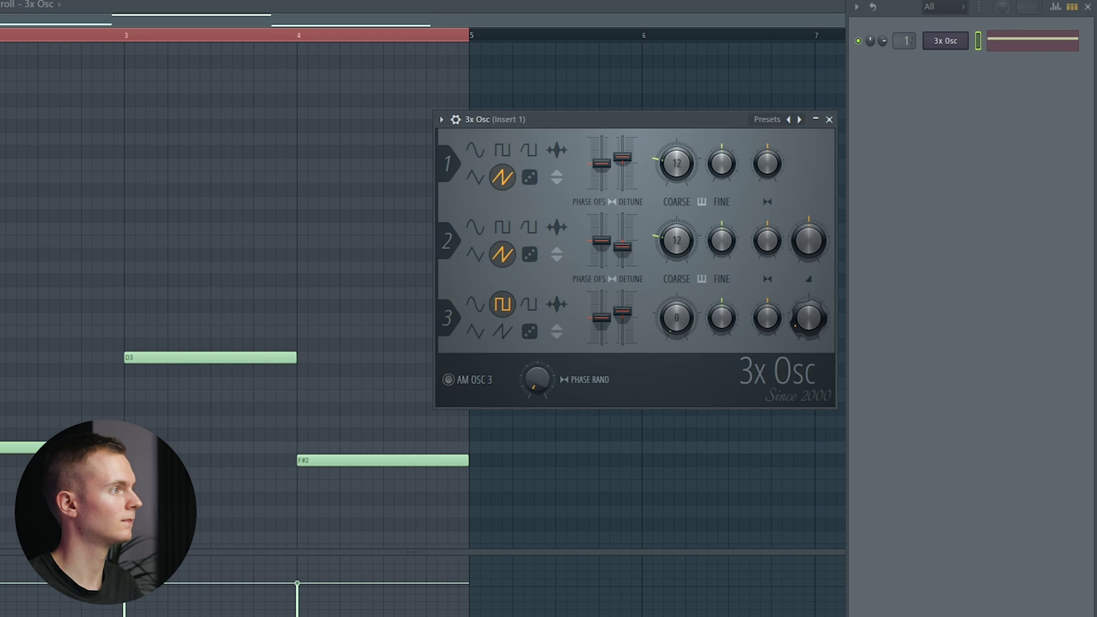
pyautogui.press('space')
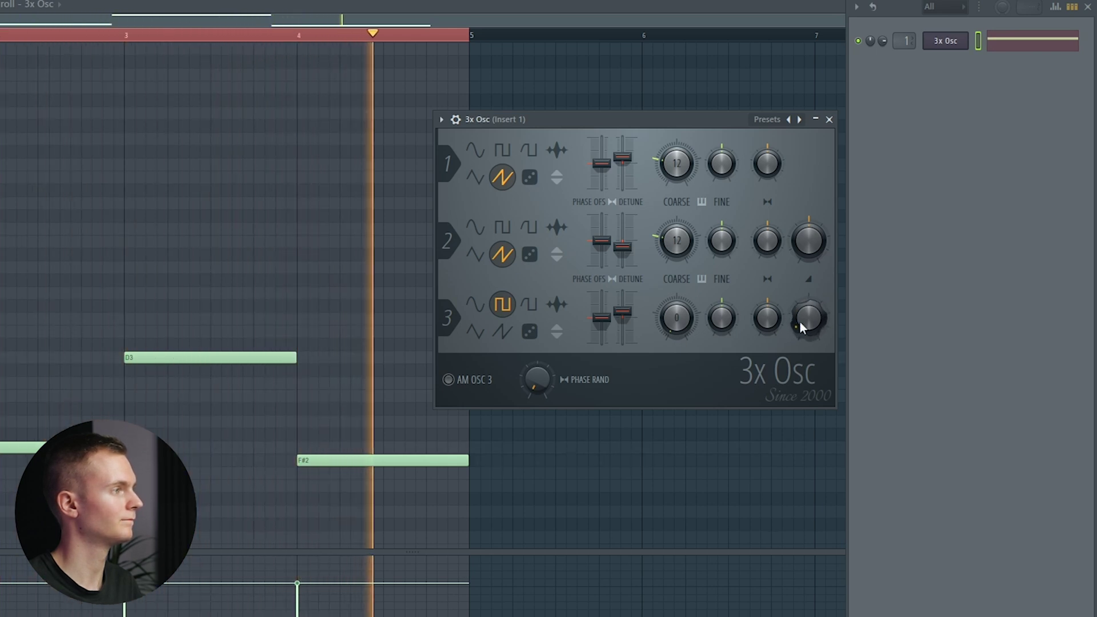
pyautogui.moveTo(800, 322); pyautogui.dragTo(800, 325)
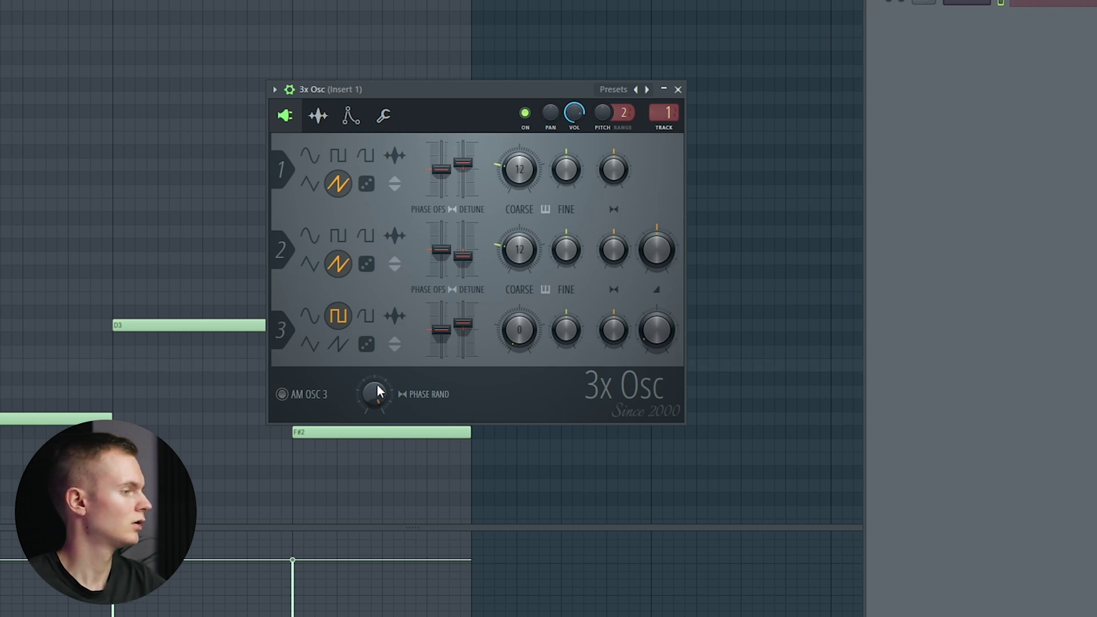
# Step: Play and stop the pattern to audition the detuned bass
pyautogui.press('space')
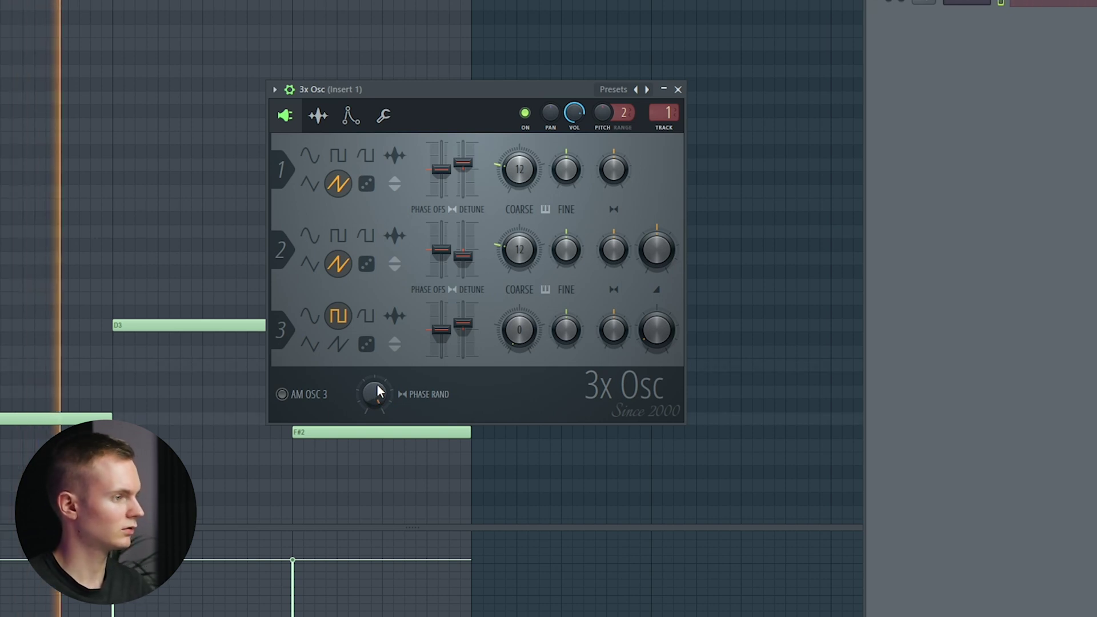
pyautogui.press('space')
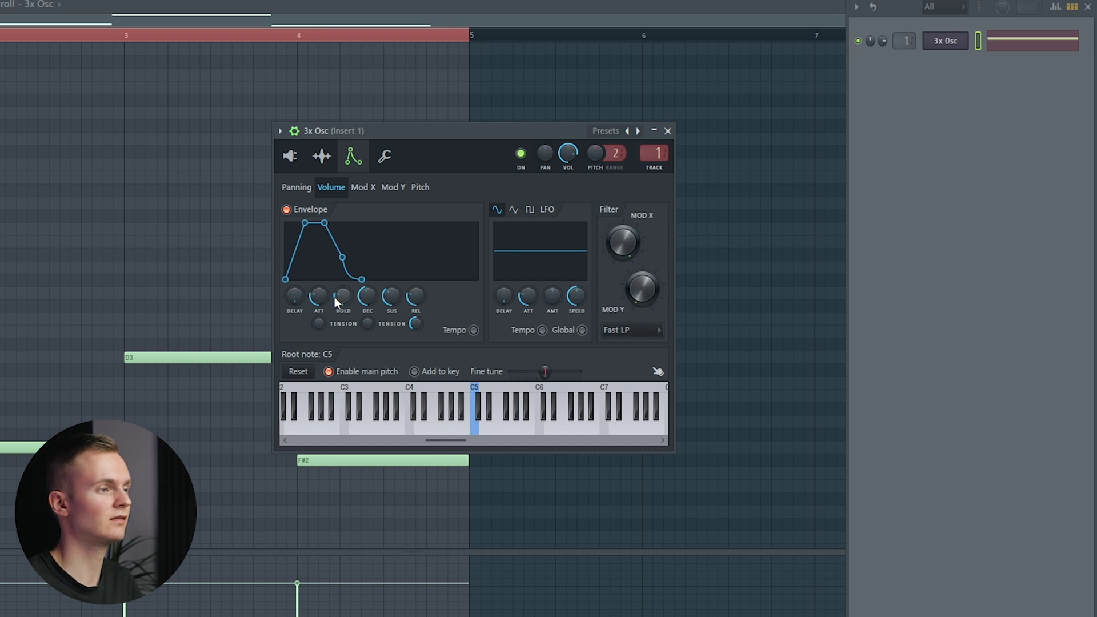
# Step: Set the volume envelope attack to near zero, raise sustain, and audition the result
pyautogui.moveTo(319, 293); pyautogui.dragTo(386, 298)
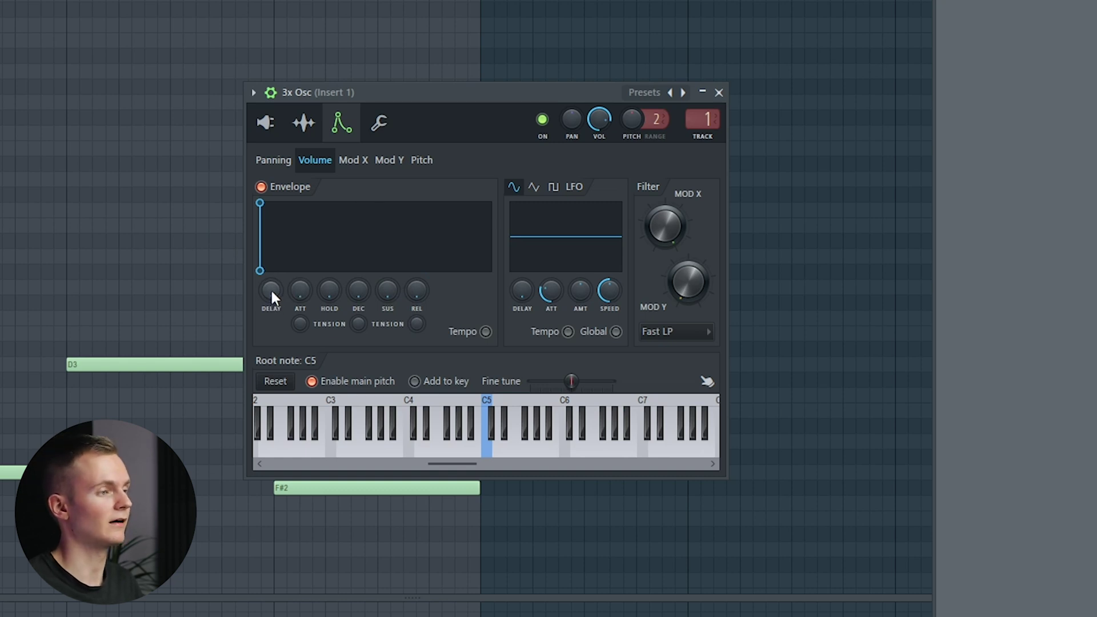
pyautogui.scroll(4, 296, 288)
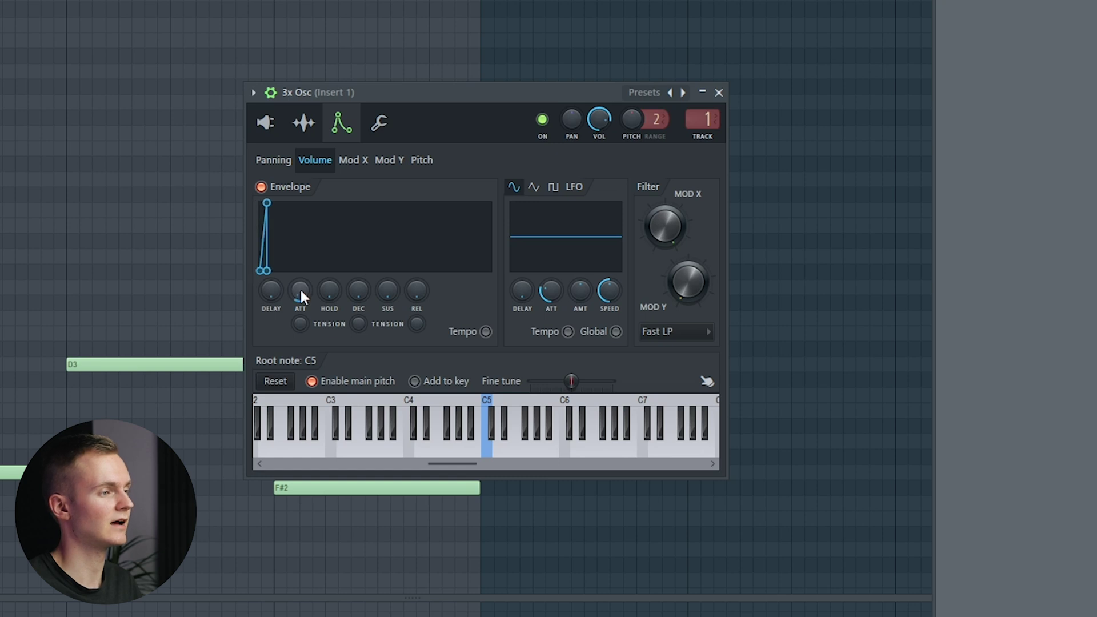
pyautogui.moveTo(302, 296); pyautogui.dragTo(301, 302)
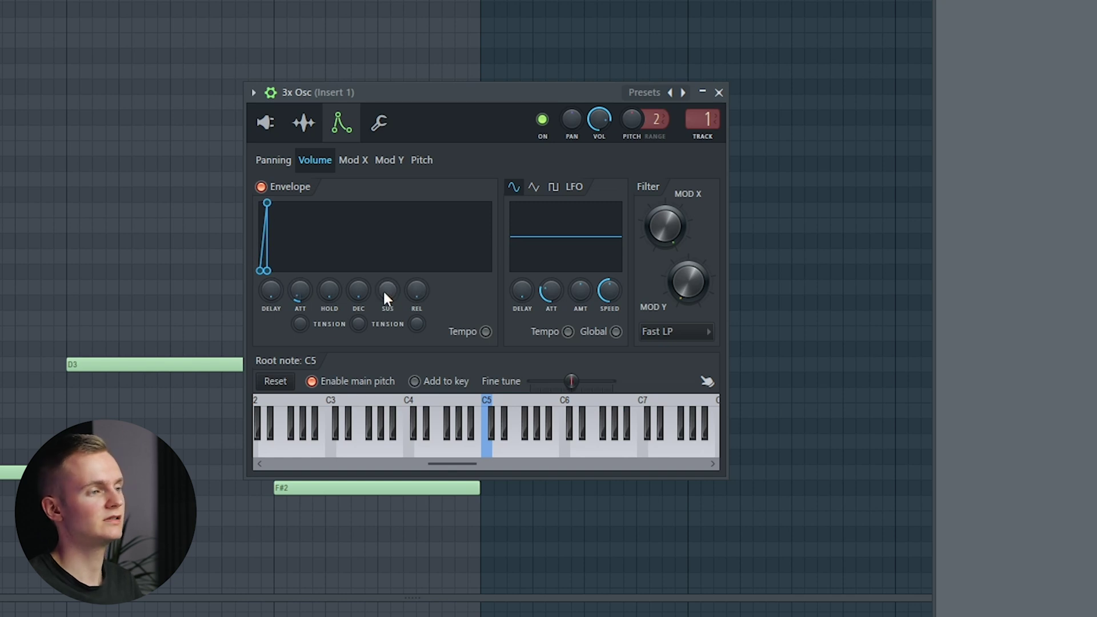
pyautogui.moveTo(385, 291); pyautogui.dragTo(385, 263)
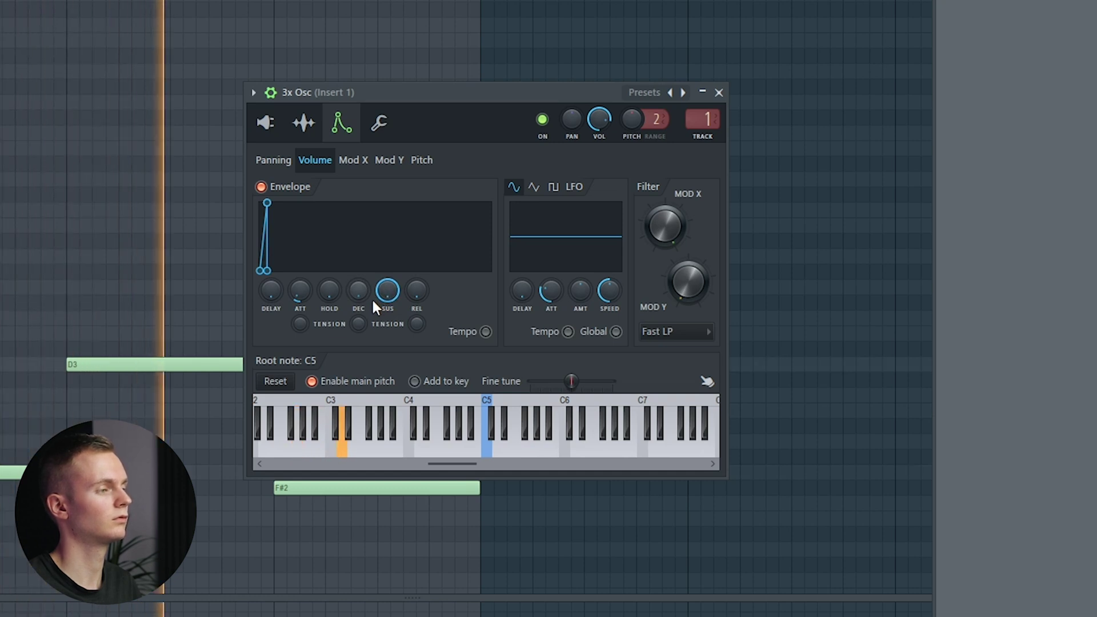
pyautogui.press('space')
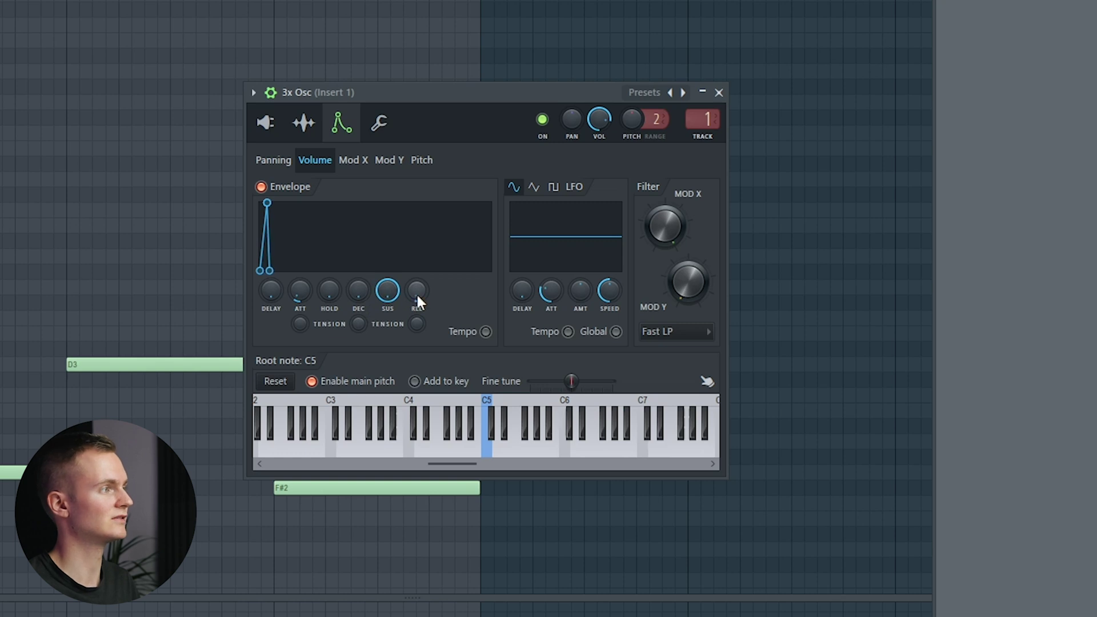
pyautogui.press('space')
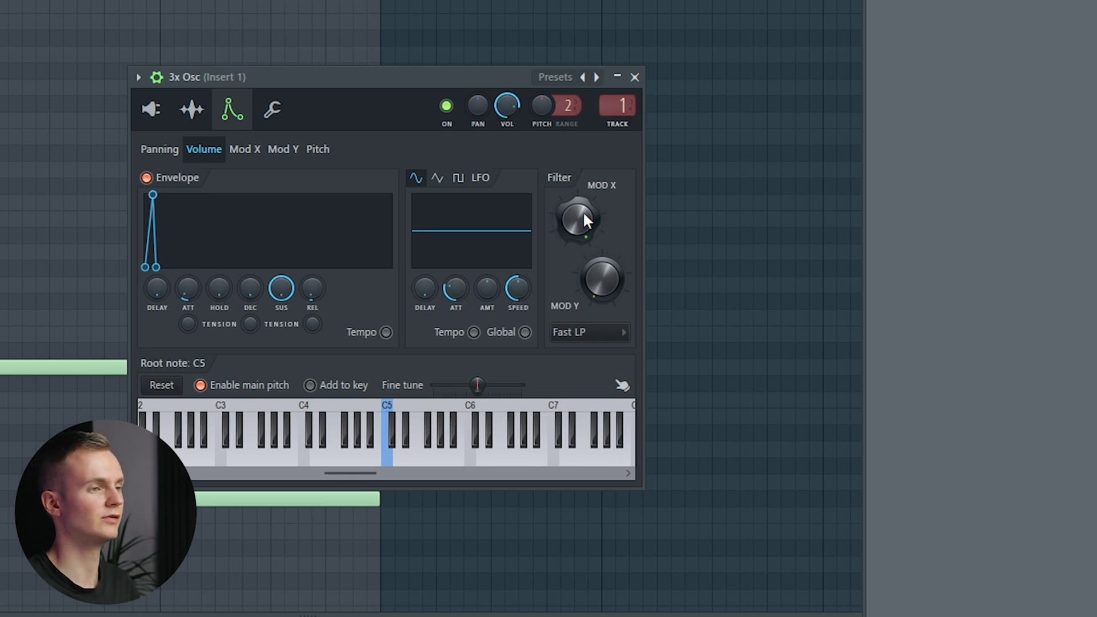
# Step: Open up the filter cutoff and show the 3x Osc miscellaneous settings
pyautogui.moveTo(584, 211); pyautogui.dragTo(583, 206)
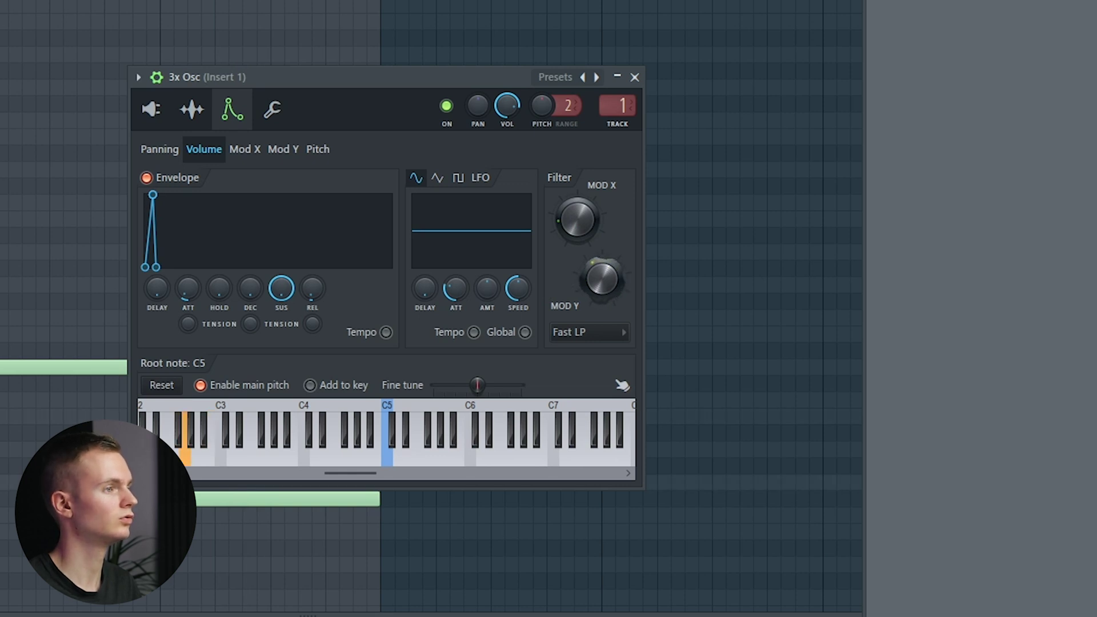
pyautogui.click(271, 122)
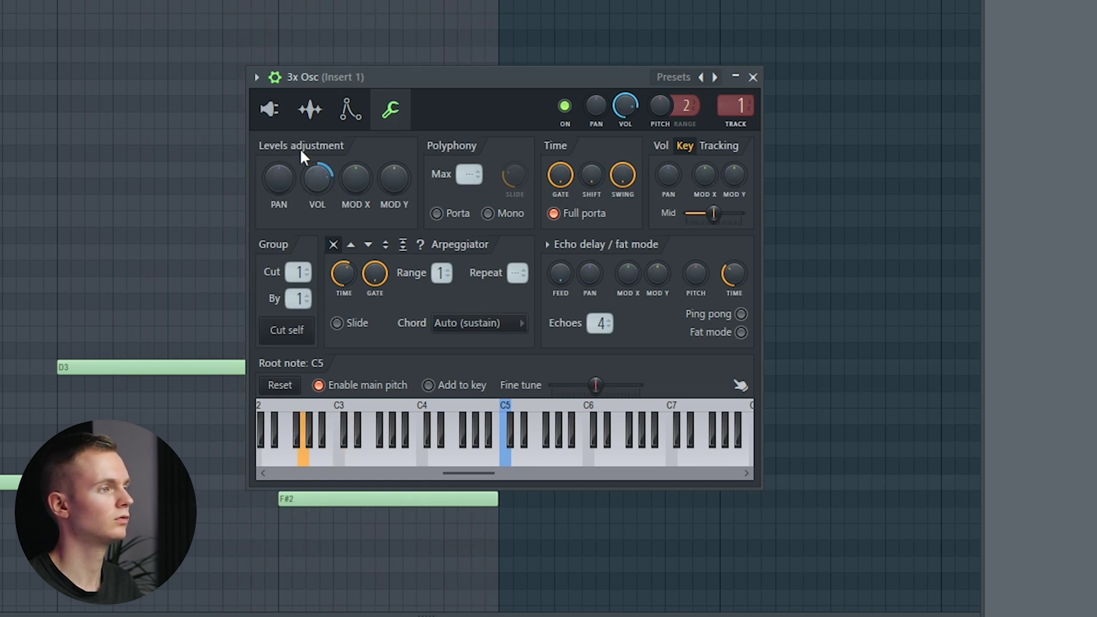
# Step: Enable portamento and set the slide time to 1/2 step
pyautogui.click(277, 113)
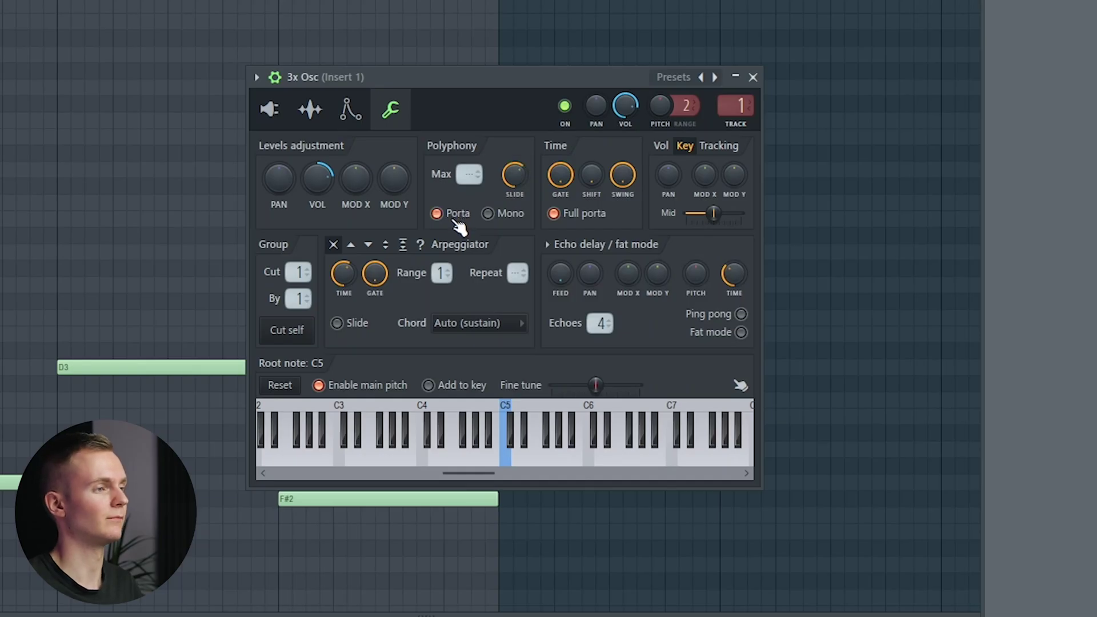
pyautogui.rightClick(516, 182)
pyautogui.moveTo(544, 212)
pyautogui.click(715, 228)
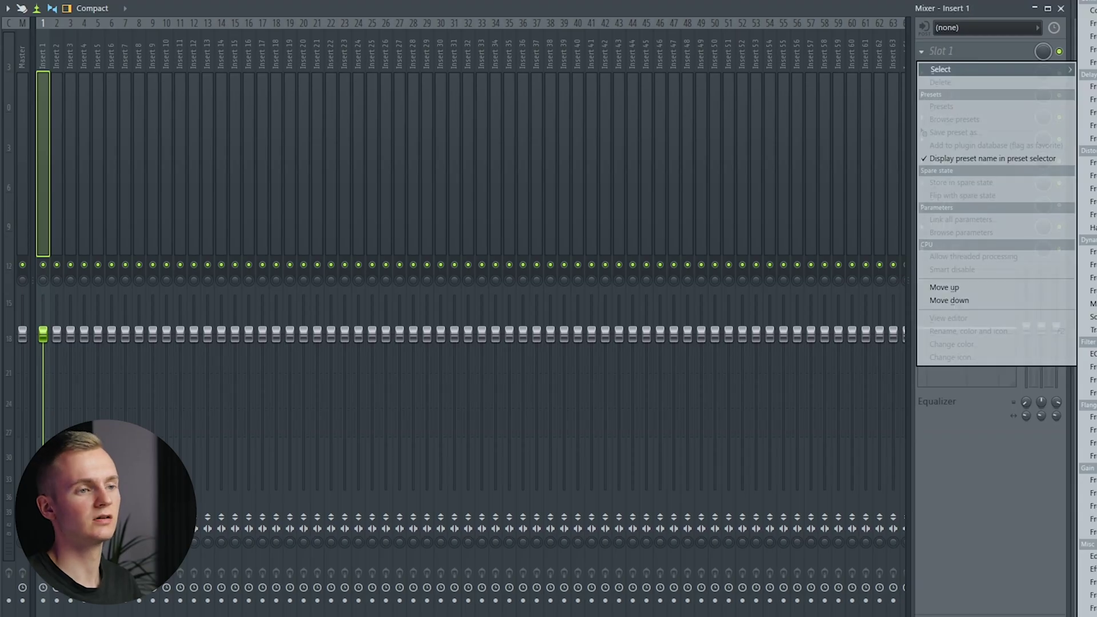
# Step: Load Fruity parametric EQ 2, boost the lows near 165 Hz, cut band 4 around 607 Hz
pyautogui.click(1092, 393)
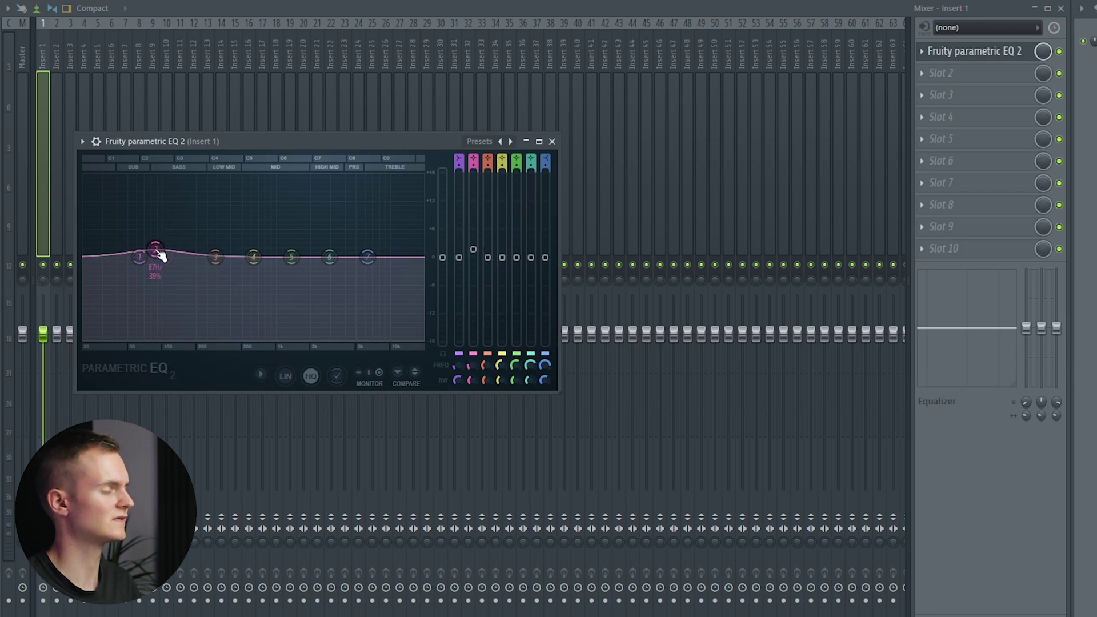
pyautogui.press('space')
pyautogui.moveTo(158, 256)
pyautogui.mouseDown()
pyautogui.moveTo(157, 223)
pyautogui.moveTo(168, 237)
pyautogui.mouseUp()
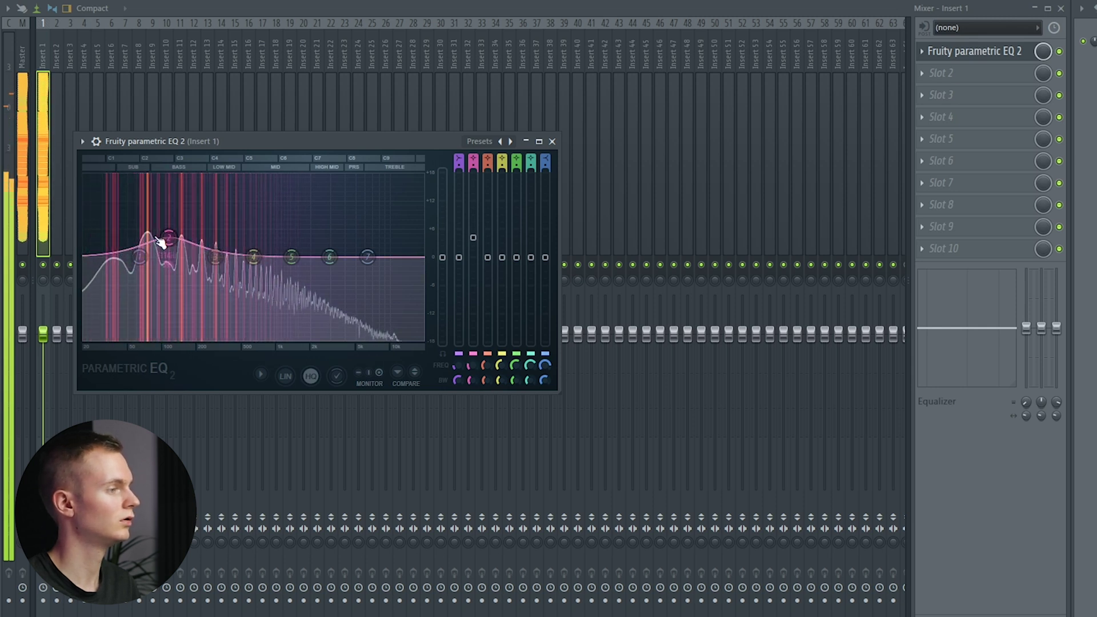
pyautogui.moveTo(452, 379); pyautogui.dragTo(451, 368)
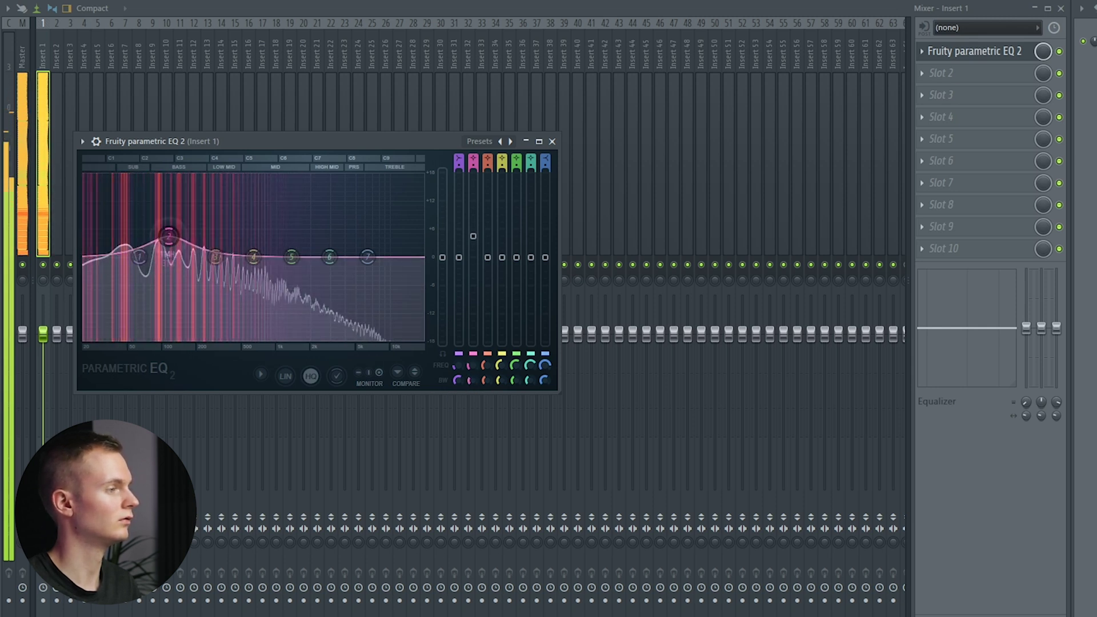
pyautogui.moveTo(166, 233); pyautogui.dragTo(182, 236)
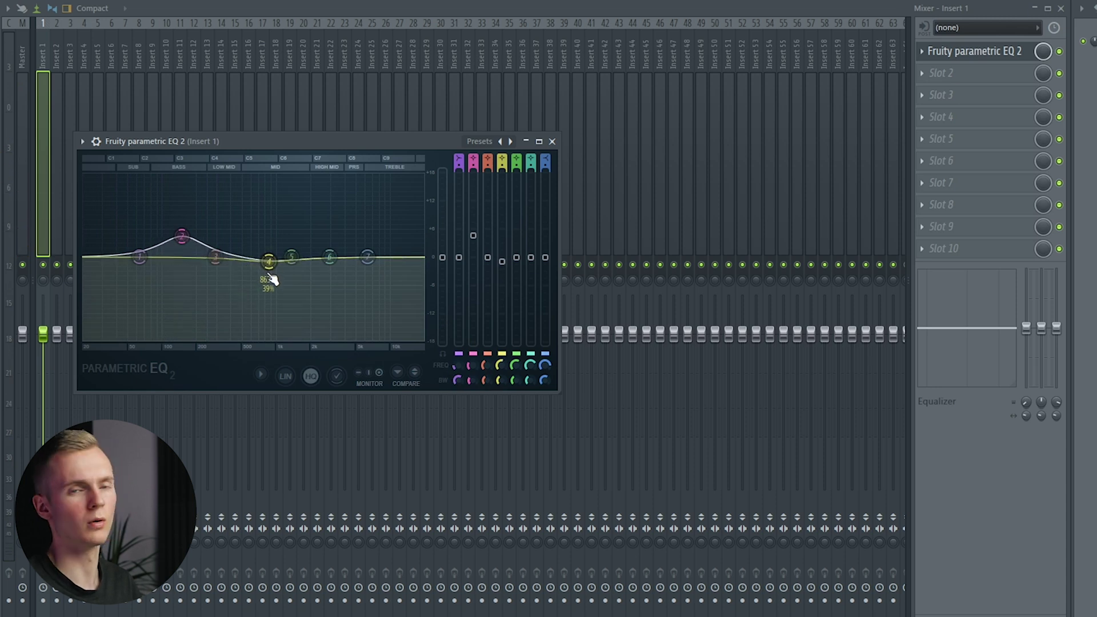
pyautogui.moveTo(269, 261); pyautogui.dragTo(244, 301)
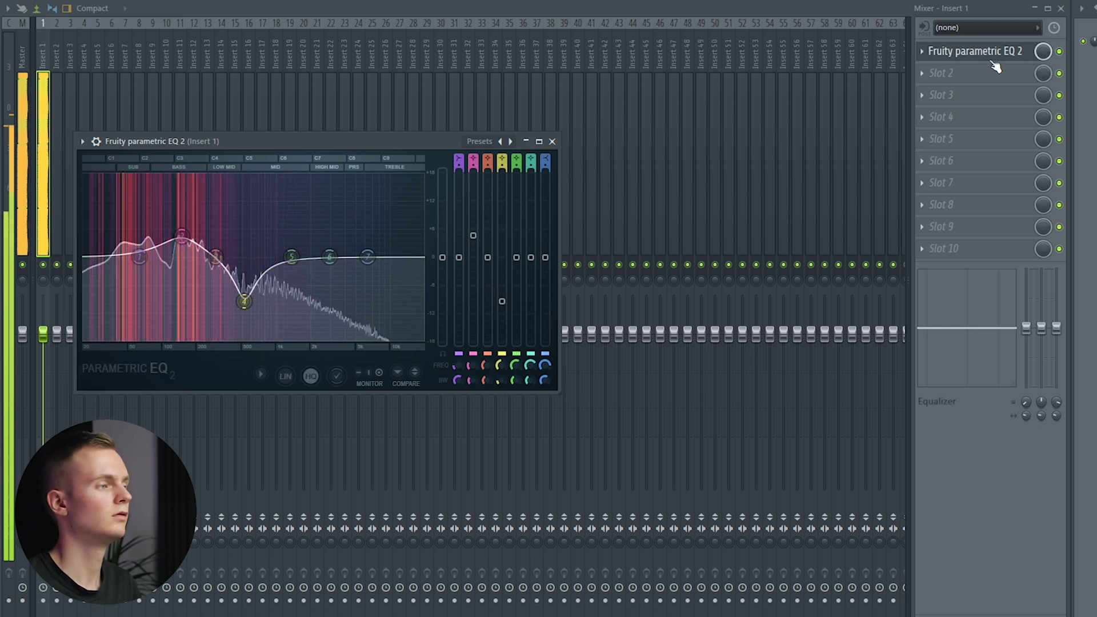
pyautogui.moveTo(488, 257); pyautogui.dragTo(491, 247)
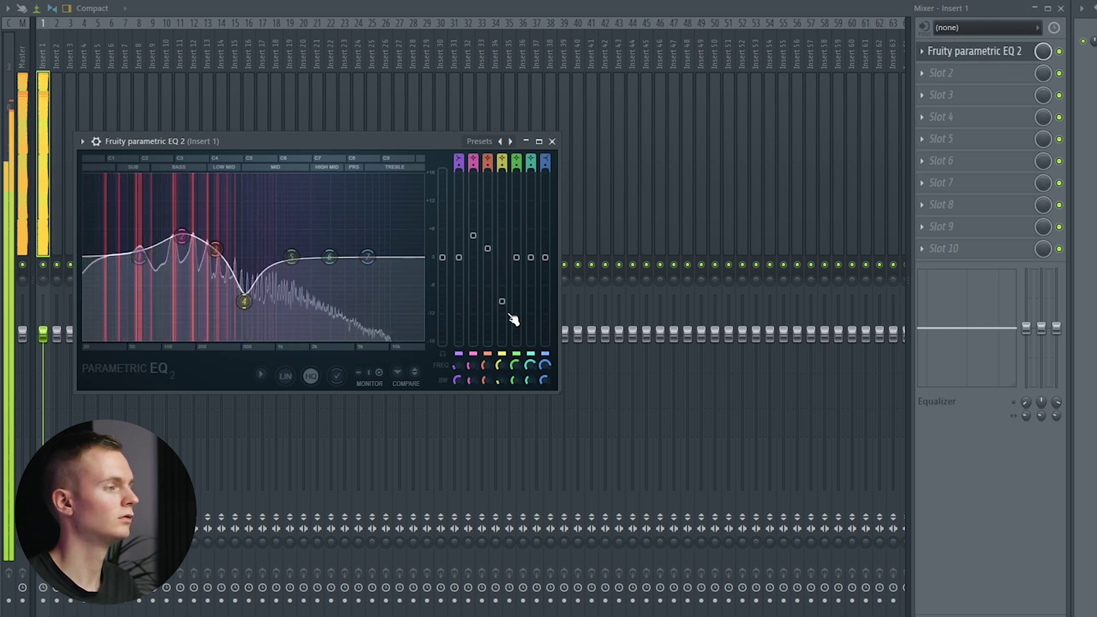
# Step: Toggle the EQ window to compare, then open the second effect slot's plugin menu
pyautogui.click(1022, 55)
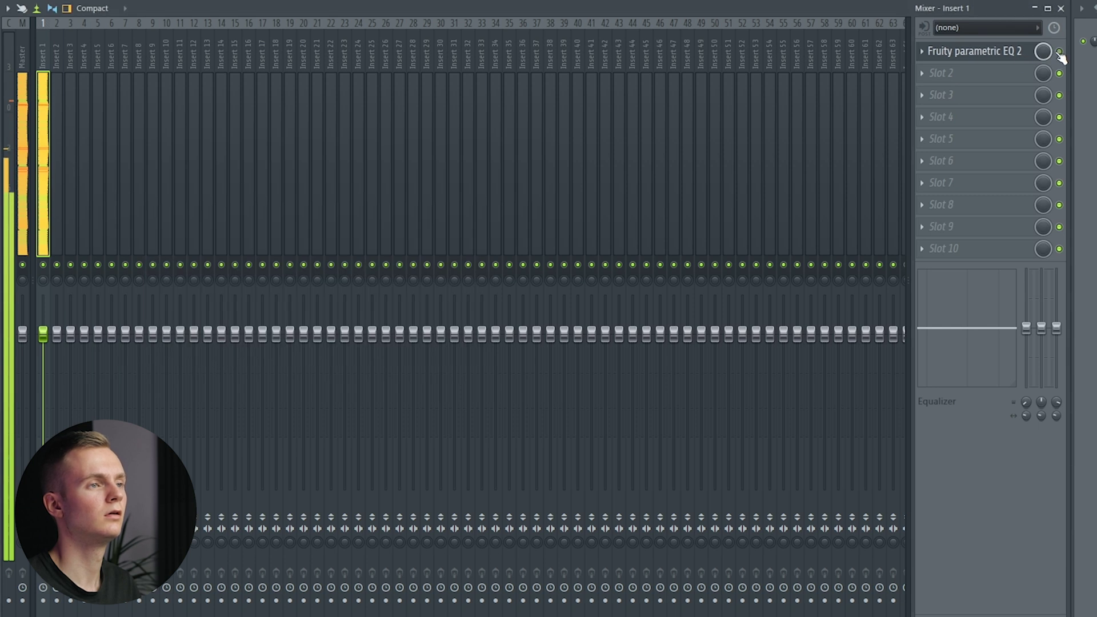
pyautogui.click(1018, 57)
pyautogui.click(1015, 55)
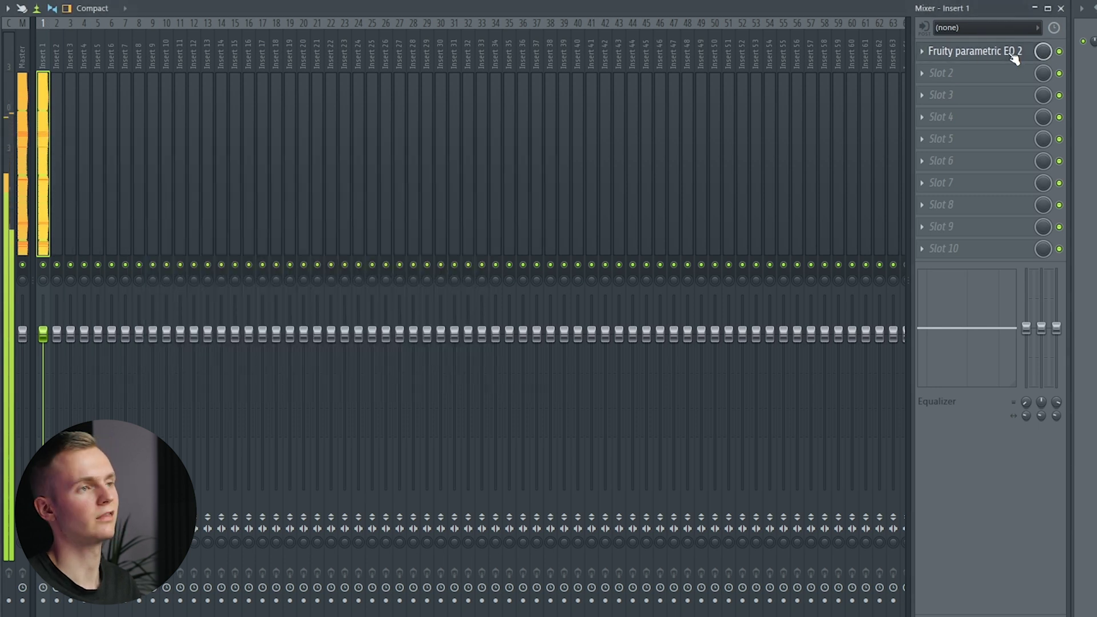
pyautogui.click(1016, 55)
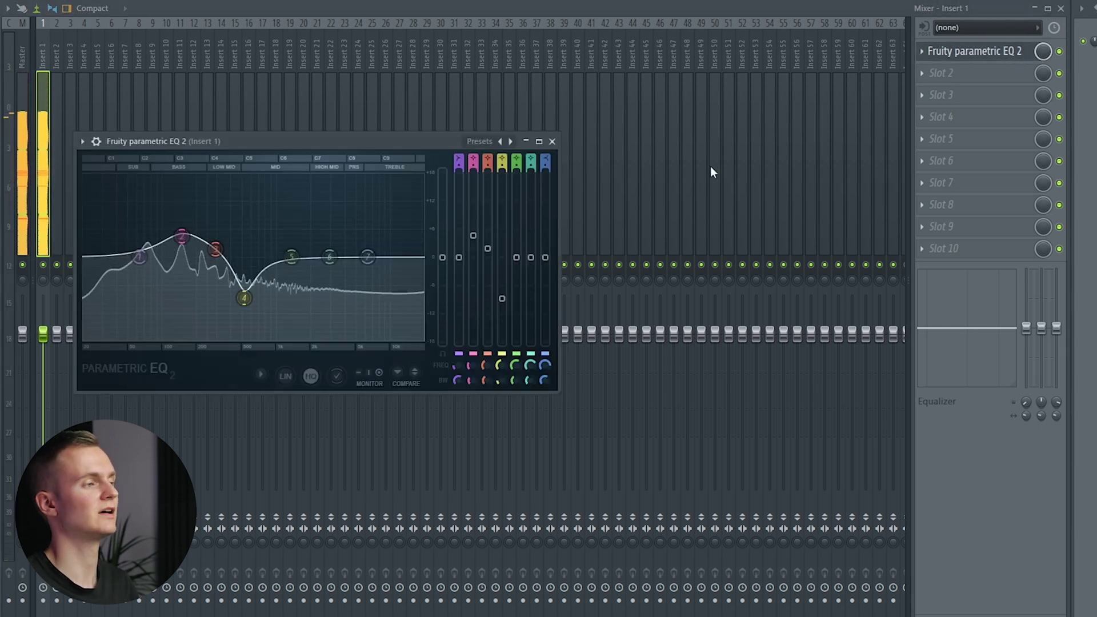
pyautogui.click(997, 61)
pyautogui.click(992, 72)
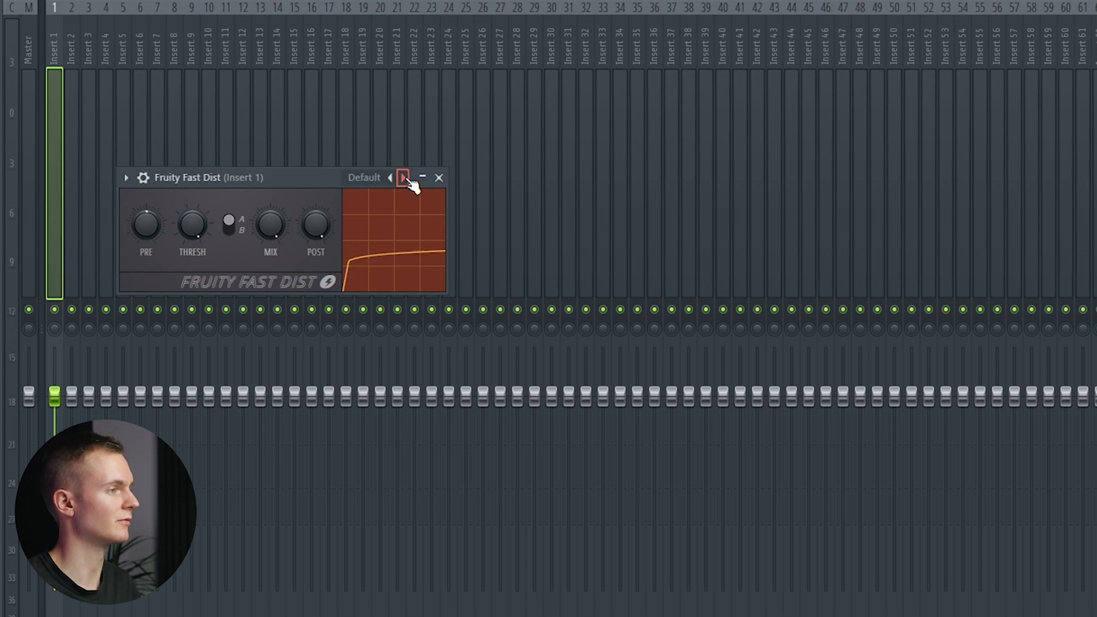
# Step: Step through Fruity Fast Dist presets to the warmth preset
pyautogui.click(405, 177)
pyautogui.click(404, 177)
pyautogui.click(405, 178)
pyautogui.click(405, 178)
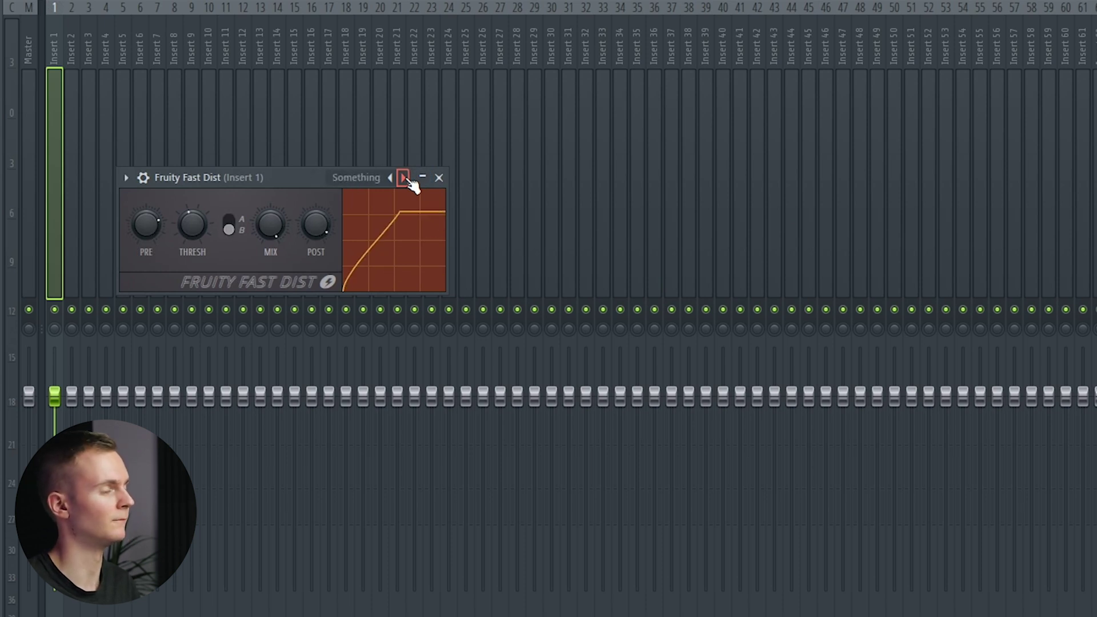
pyautogui.click(405, 178)
pyautogui.click(405, 178)
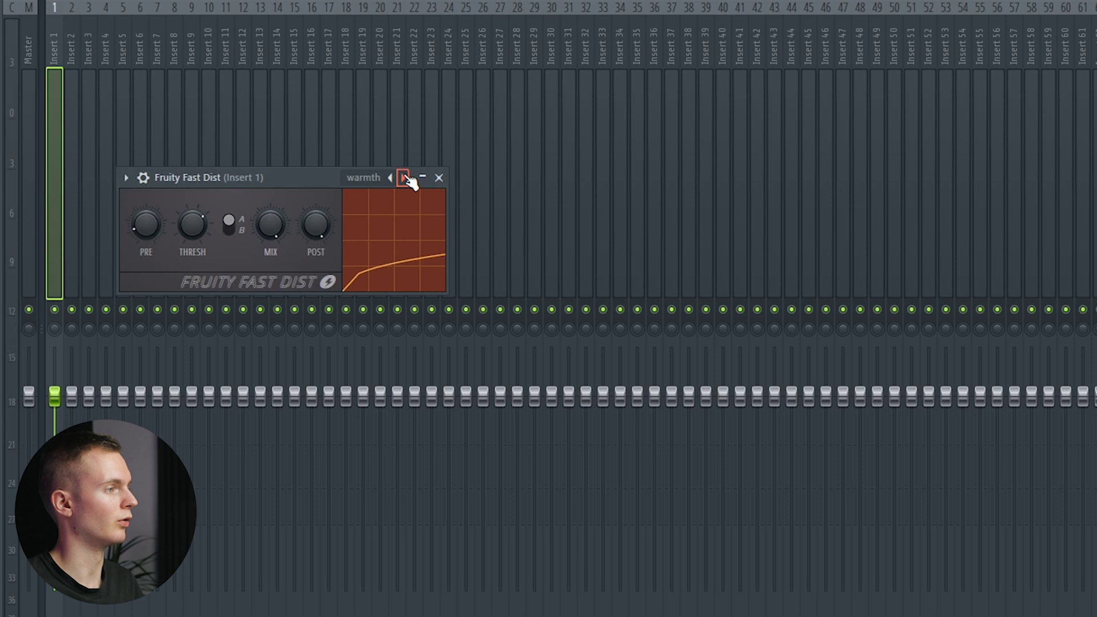
# Step: Drive Fast Dist harder, pull its mix back slightly, and close its window
pyautogui.moveTo(230, 178); pyautogui.dragTo(353, 168)
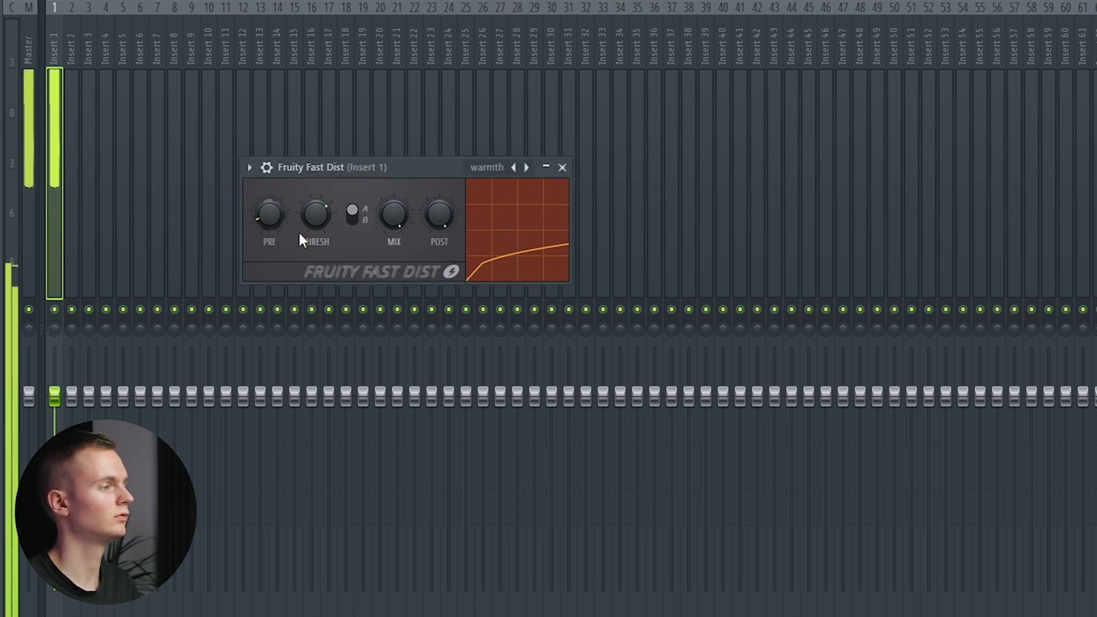
pyautogui.moveTo(273, 220); pyautogui.dragTo(272, 218)
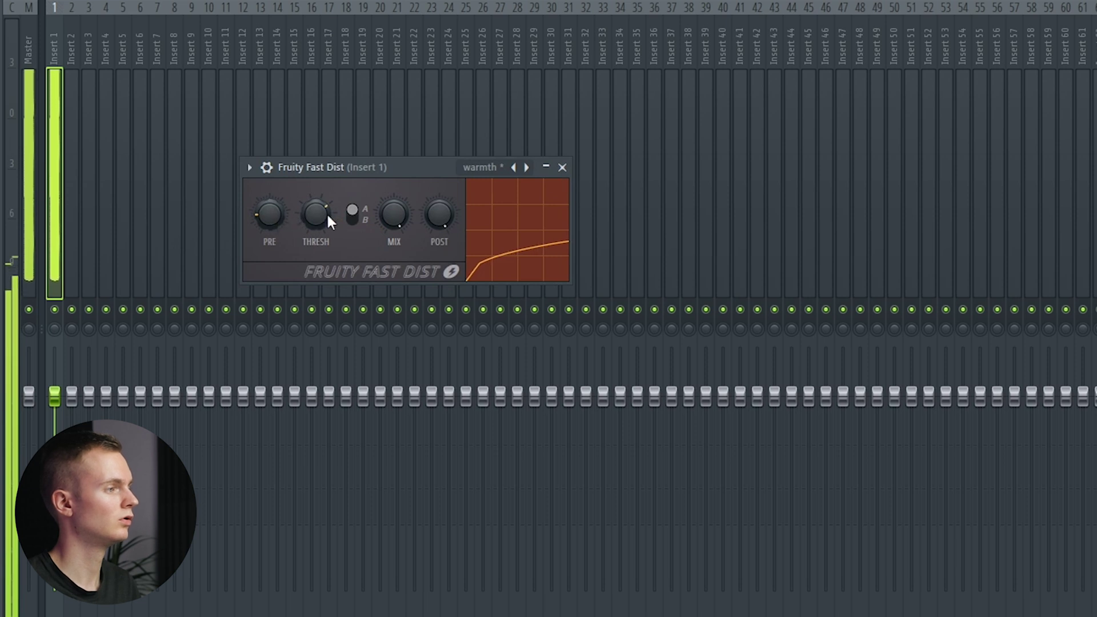
pyautogui.moveTo(382, 214); pyautogui.dragTo(381, 216)
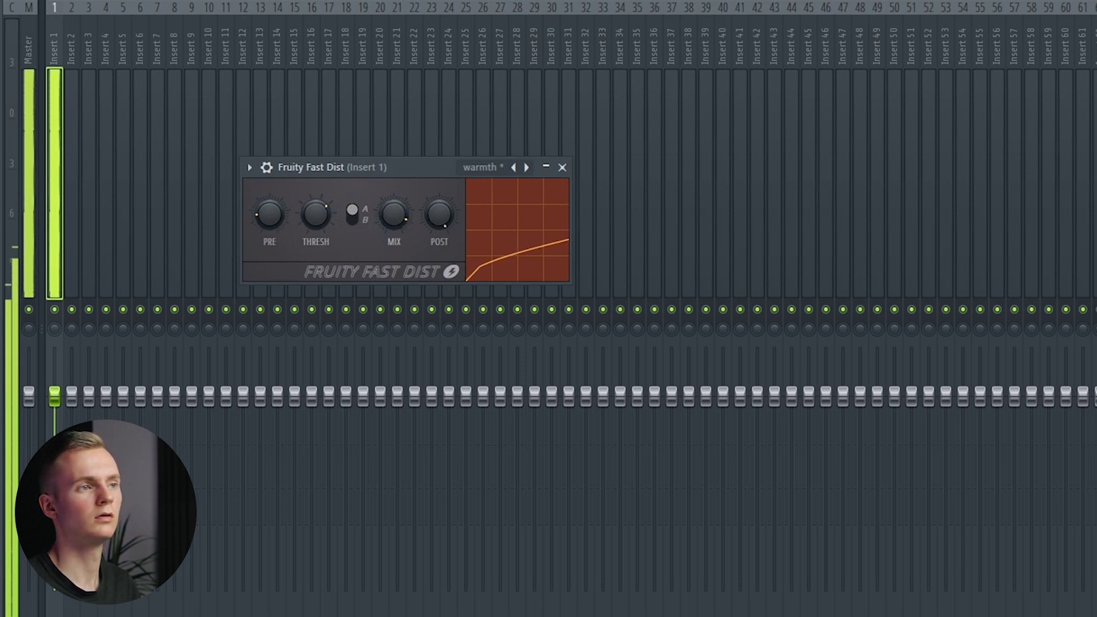
pyautogui.press('Escape')
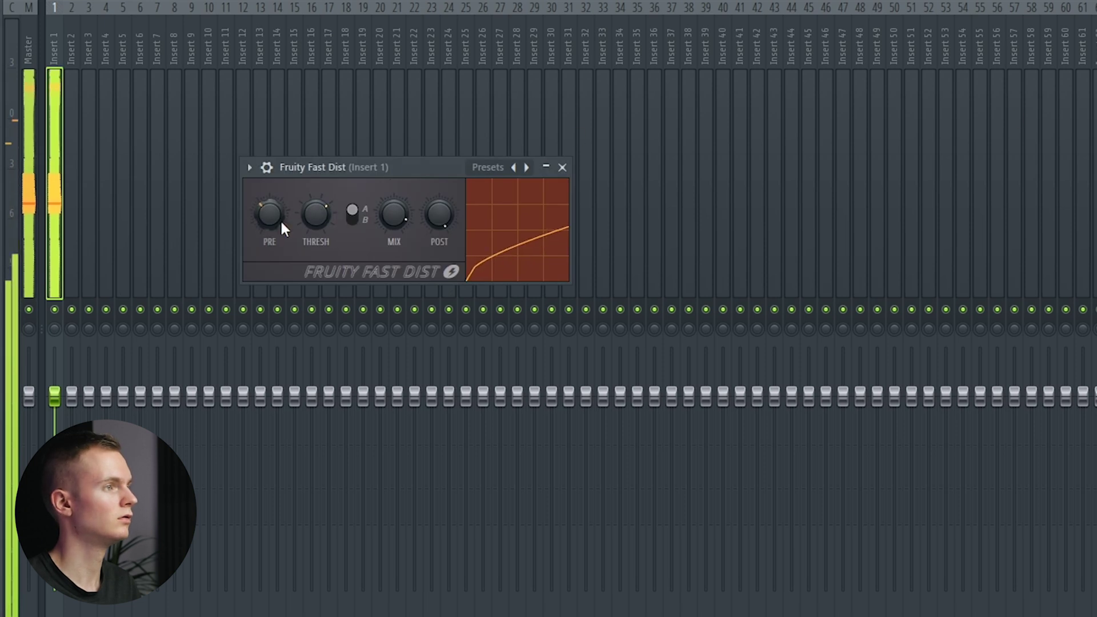
pyautogui.press('Escape')
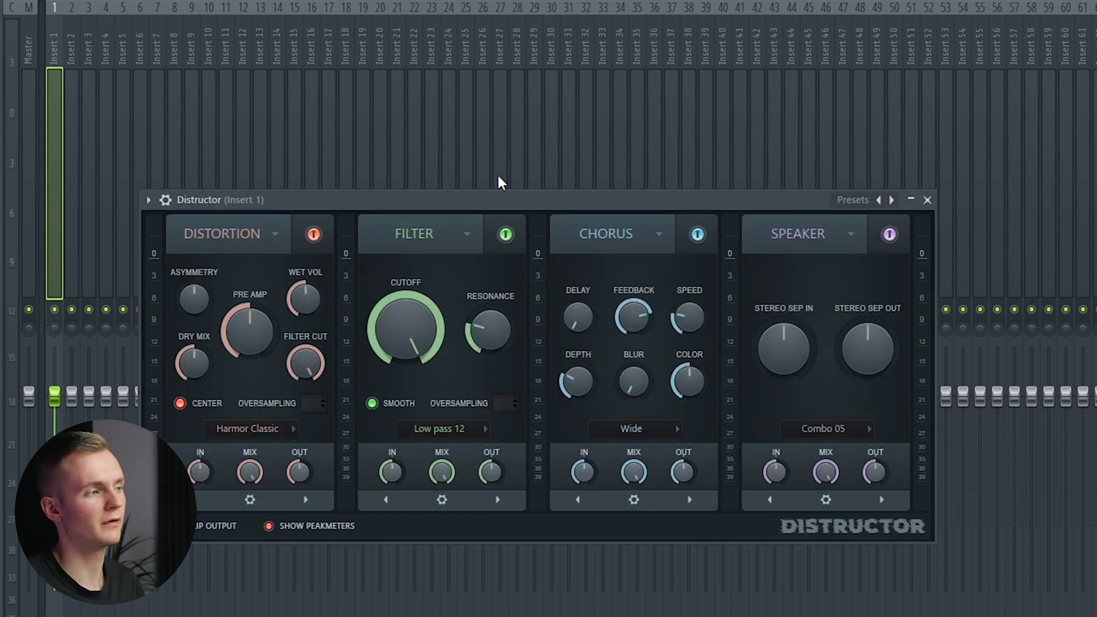
# Step: Load the Lofi preset into the Distructor
pyautogui.moveTo(498, 204); pyautogui.dragTo(594, 164)
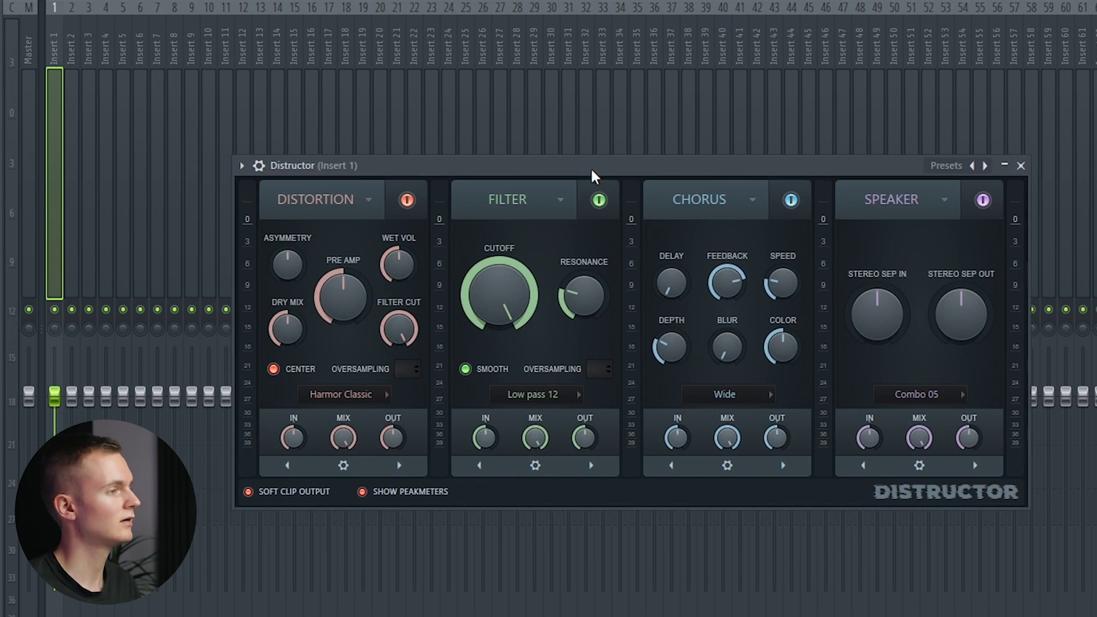
pyautogui.click(985, 166)
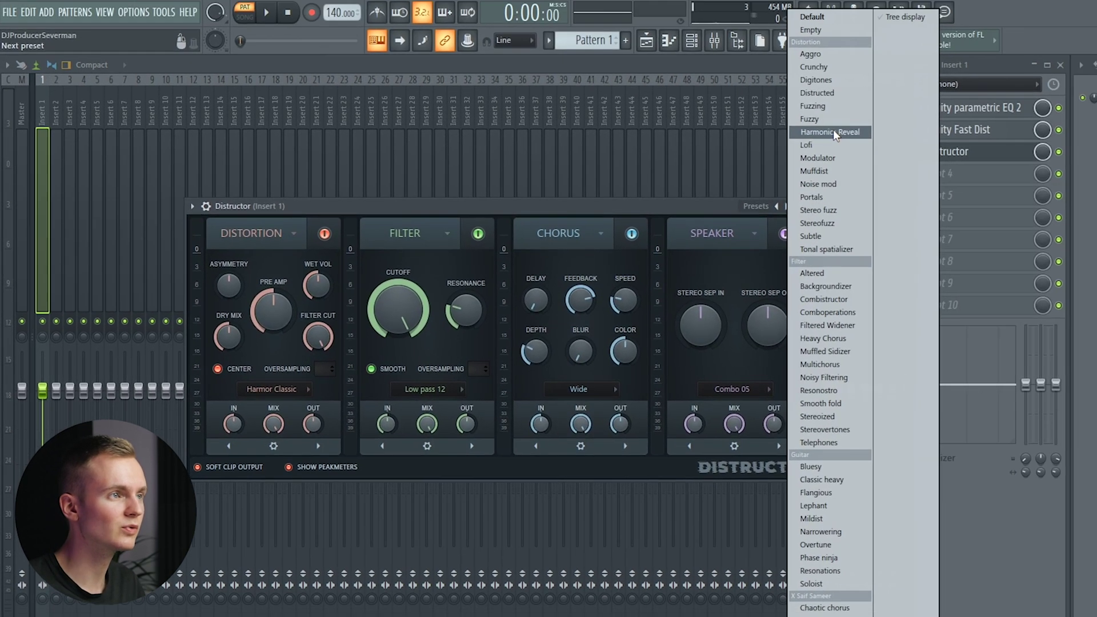
pyautogui.click(827, 144)
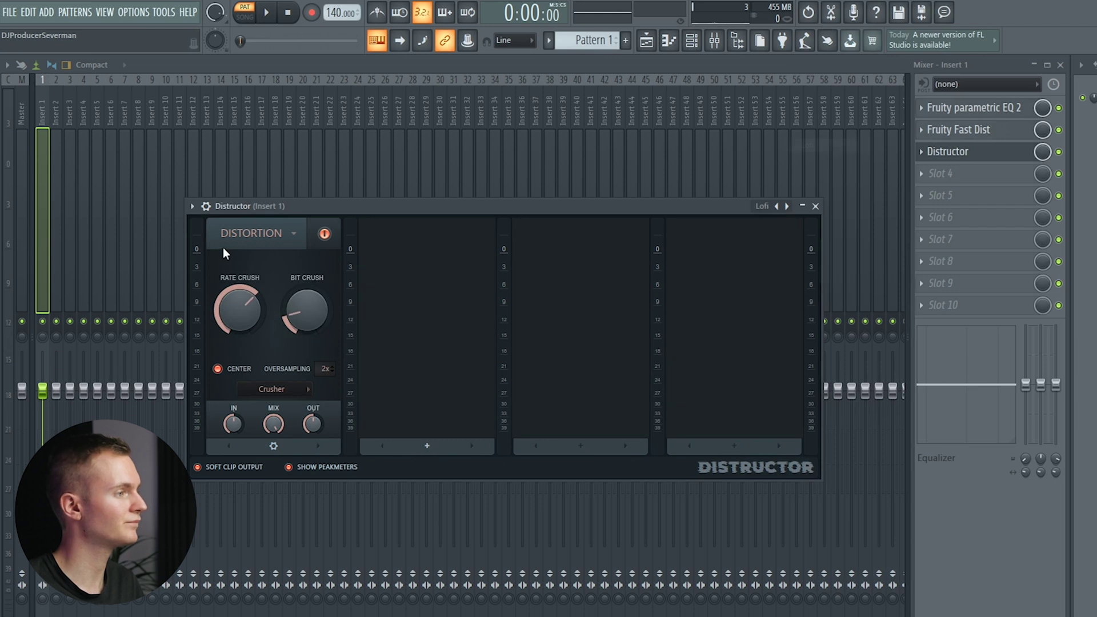
pyautogui.moveTo(359, 208); pyautogui.dragTo(385, 201)
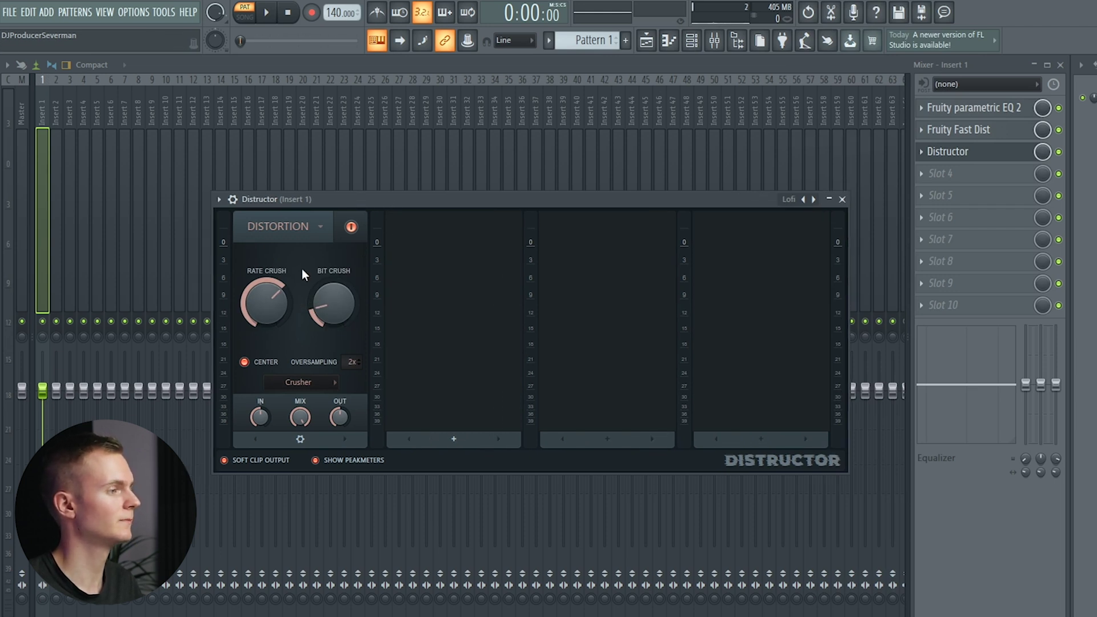
# Step: Lower the bitcrusher mix to 88% while auditioning the bass playback
pyautogui.press('space')
pyautogui.moveTo(300, 417); pyautogui.dragTo(300, 441)
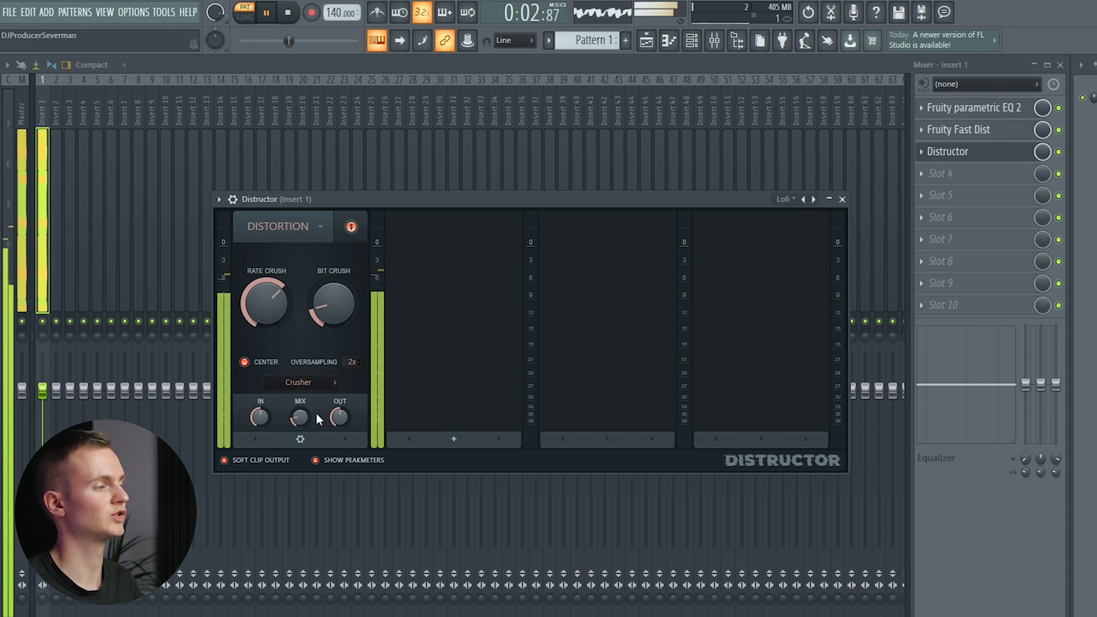
pyautogui.press('space')
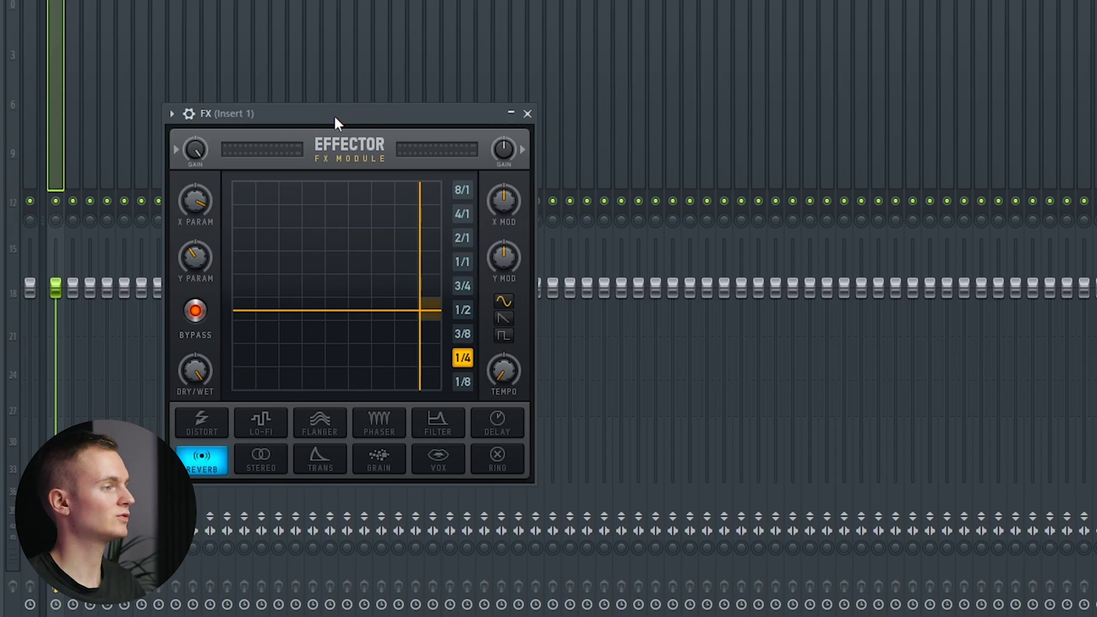
# Step: Switch the Effector to VOX and move the vox point to the XY pad centre
pyautogui.moveTo(335, 116); pyautogui.dragTo(427, 93)
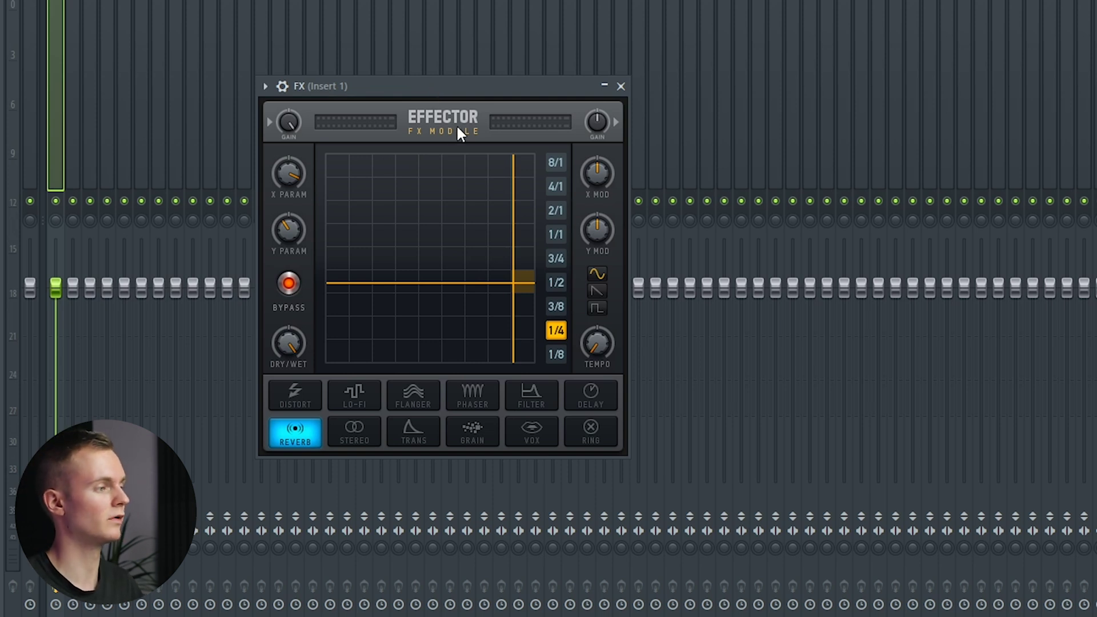
pyautogui.click(537, 435)
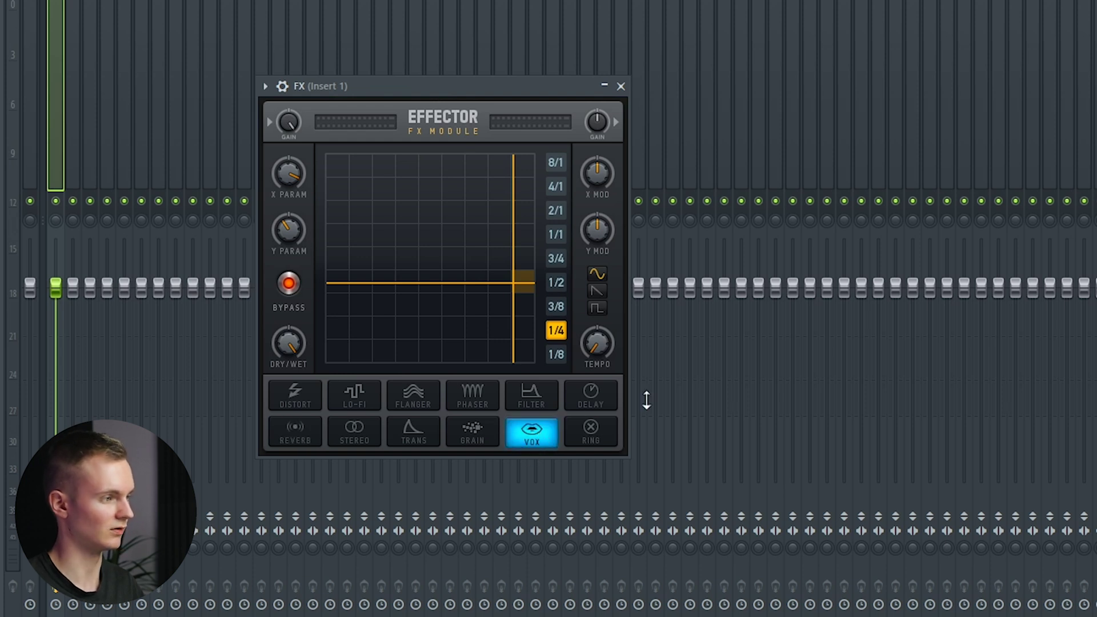
pyautogui.moveTo(403, 89); pyautogui.dragTo(445, 83)
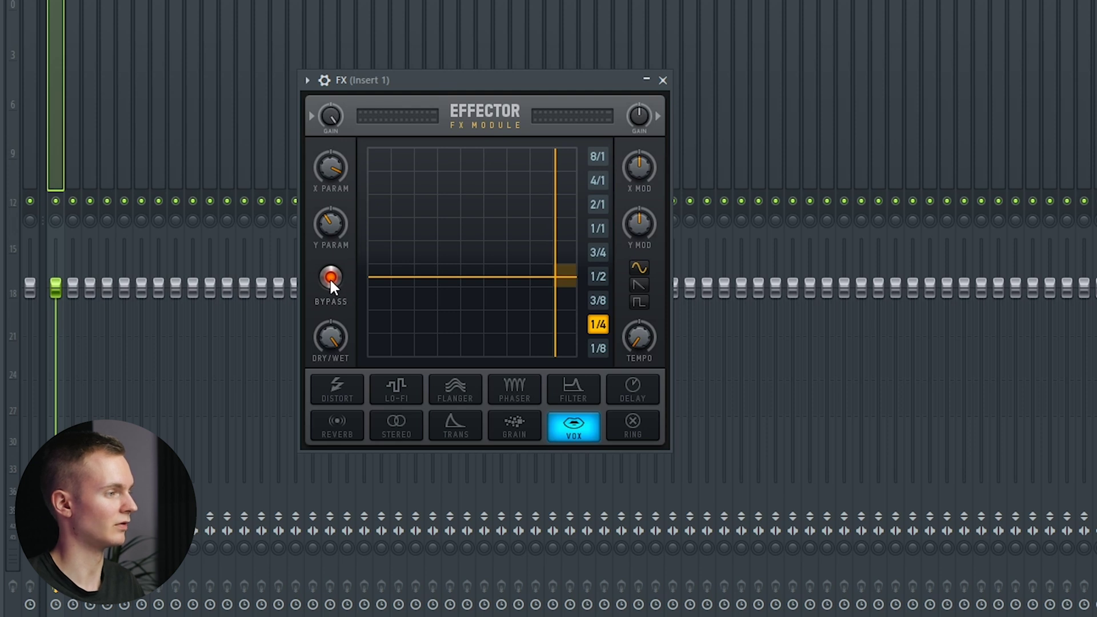
pyautogui.moveTo(438, 82); pyautogui.dragTo(454, 67)
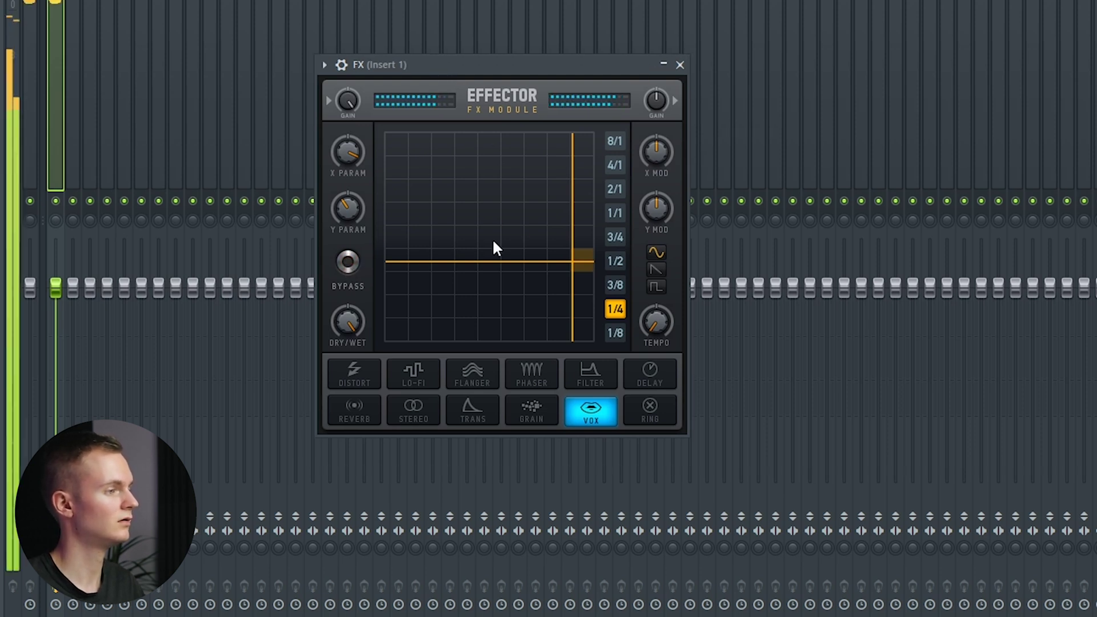
pyautogui.moveTo(492, 239); pyautogui.dragTo(461, 262)
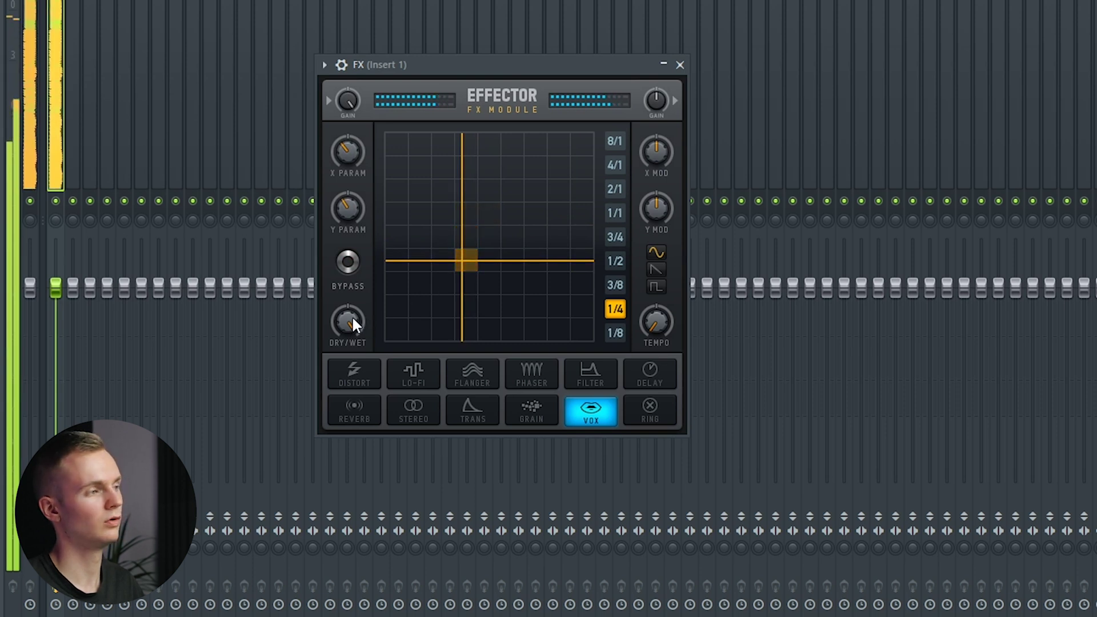
pyautogui.press('space')
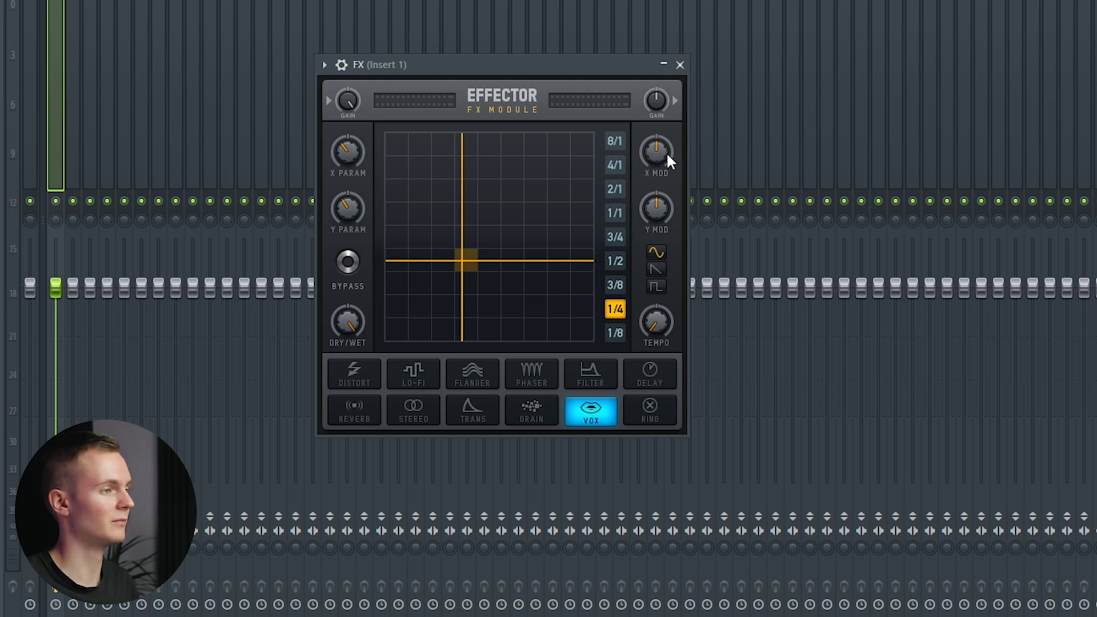
# Step: Reduce the Effector's X modulation, set its rate to 8/1, and shift the vox point
pyautogui.press('space')
pyautogui.moveTo(656, 150); pyautogui.dragTo(656, 172)
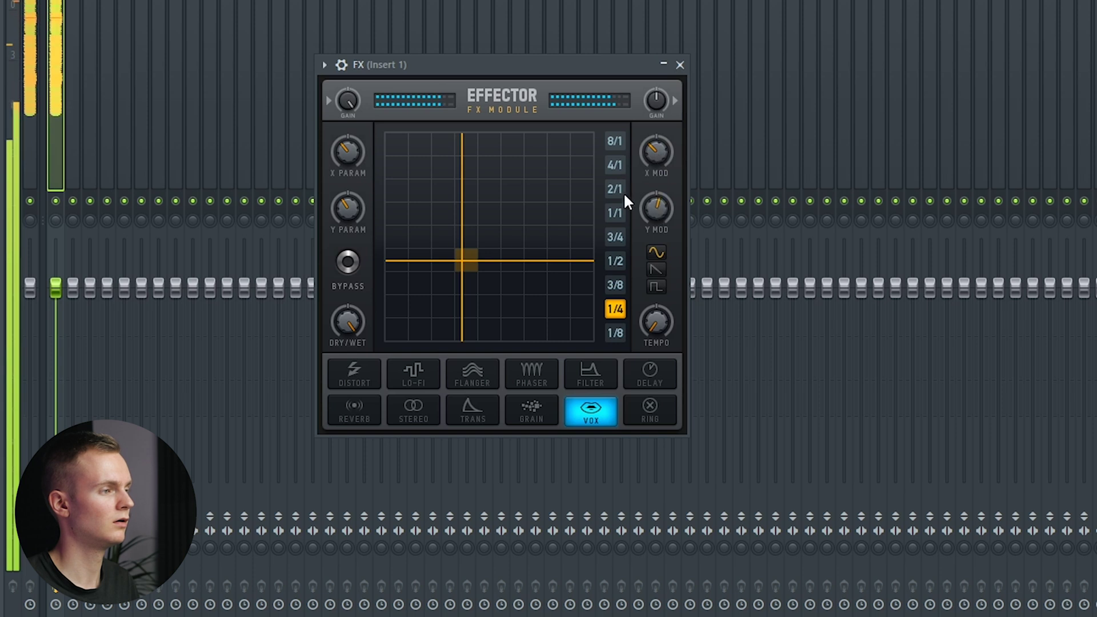
pyautogui.click(622, 265)
pyautogui.click(615, 214)
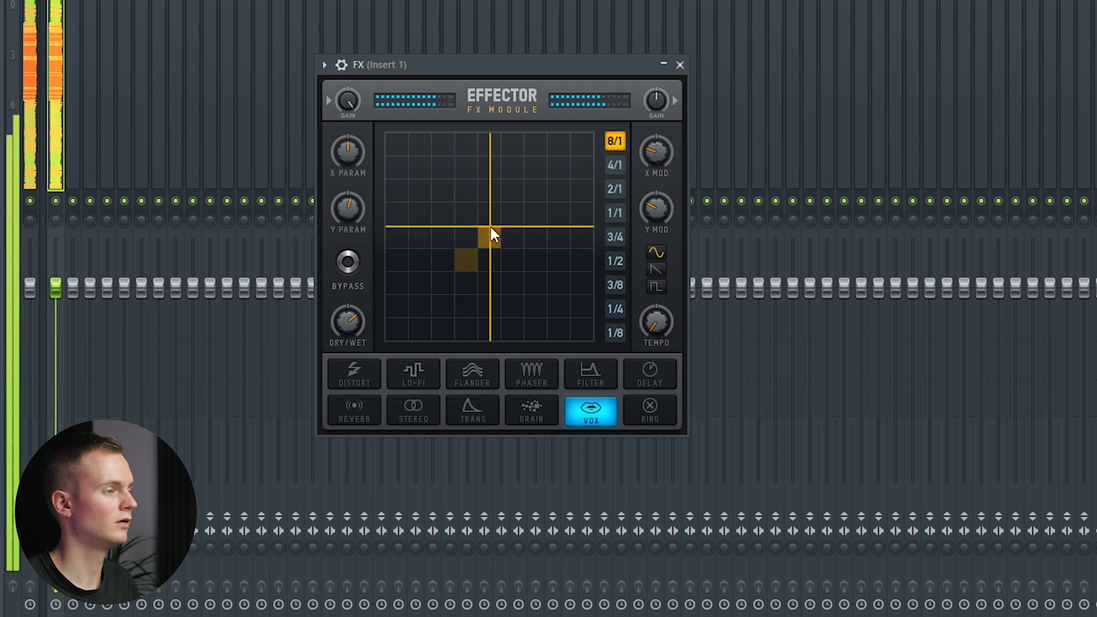
pyautogui.moveTo(489, 225); pyautogui.dragTo(475, 255)
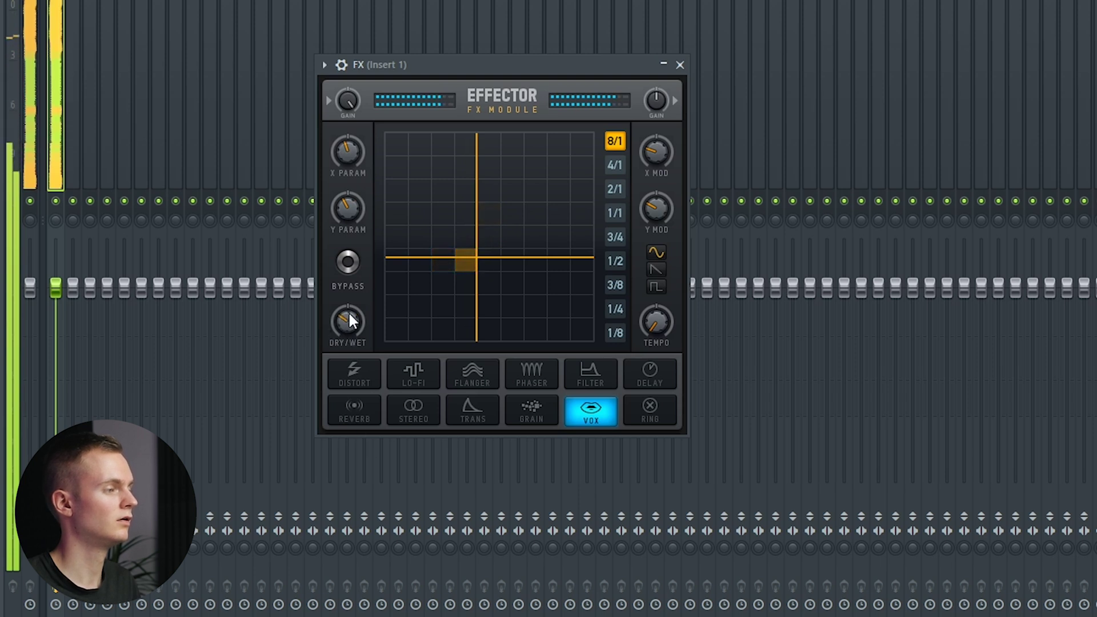
# Step: Lower the Effector dry/wet slightly, reposition the vox point, and close the window
pyautogui.moveTo(349, 314); pyautogui.dragTo(349, 326)
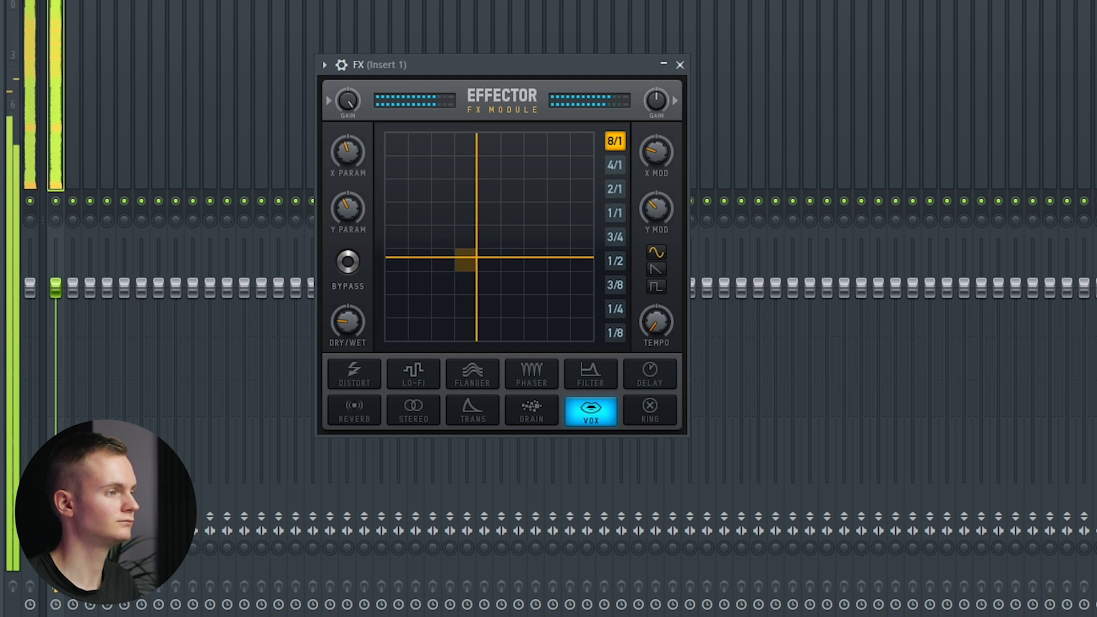
pyautogui.moveTo(513, 215); pyautogui.dragTo(474, 248)
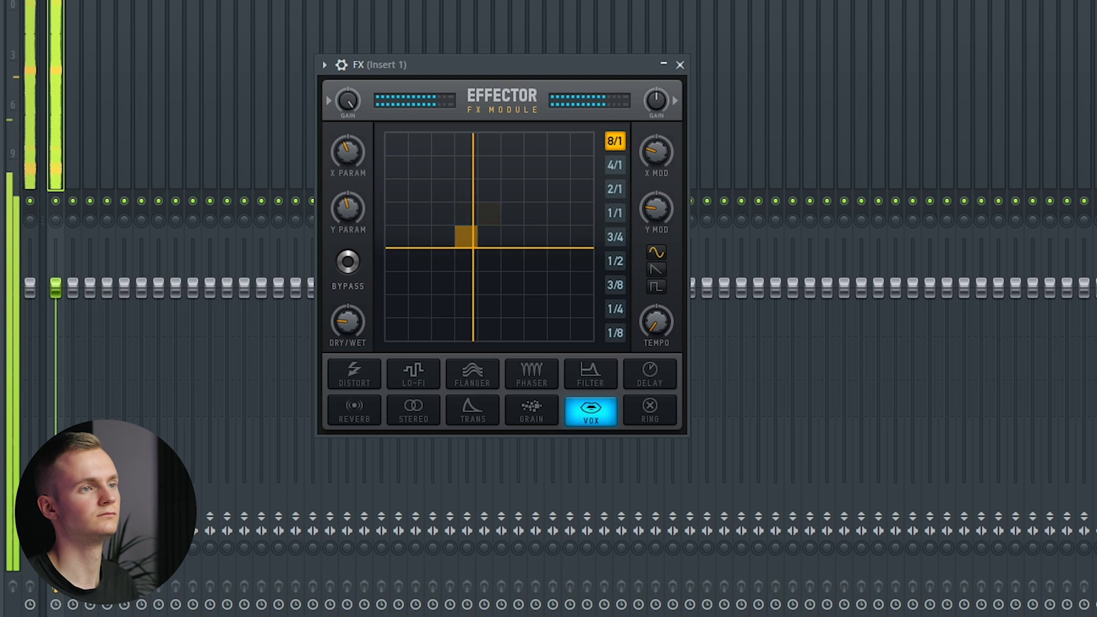
pyautogui.press('Escape')
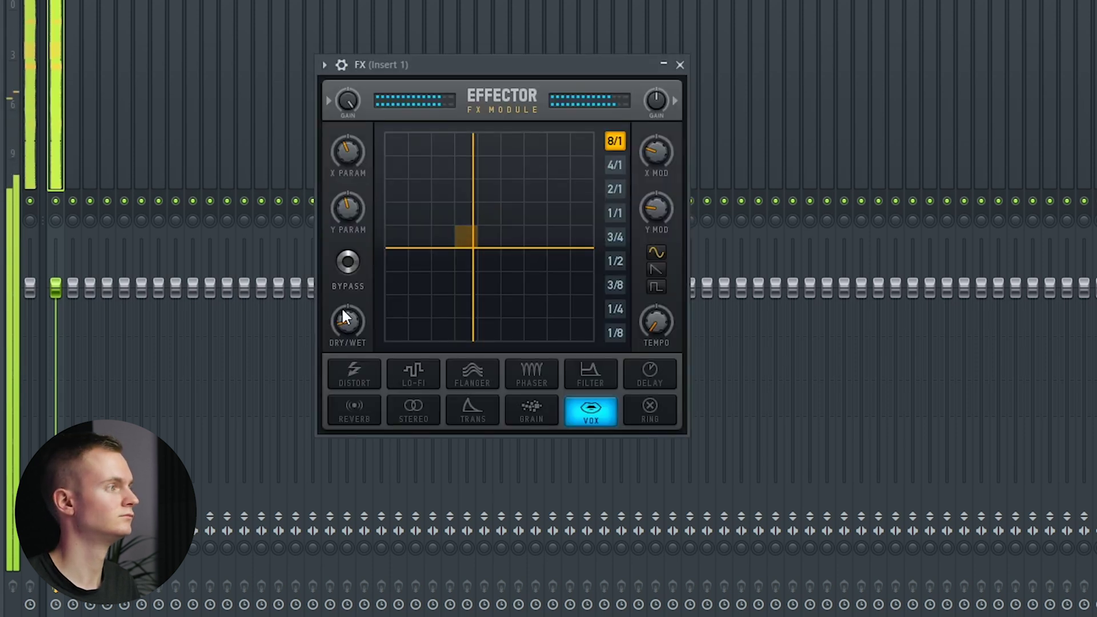
# Step: Close the Effector window to return to the mixer
pyautogui.press('Escape')
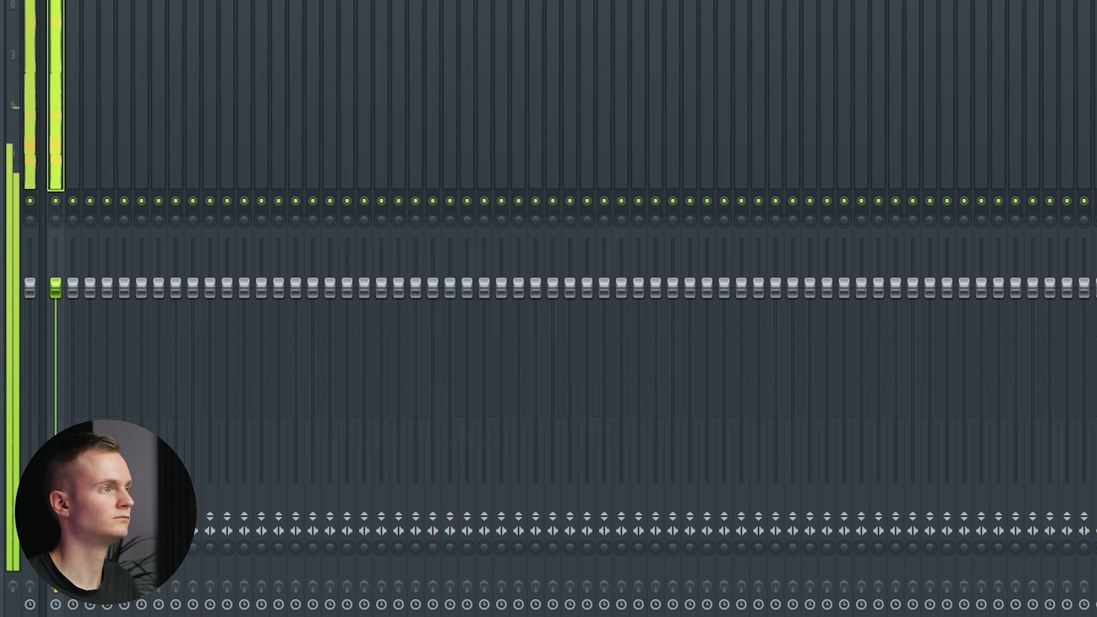